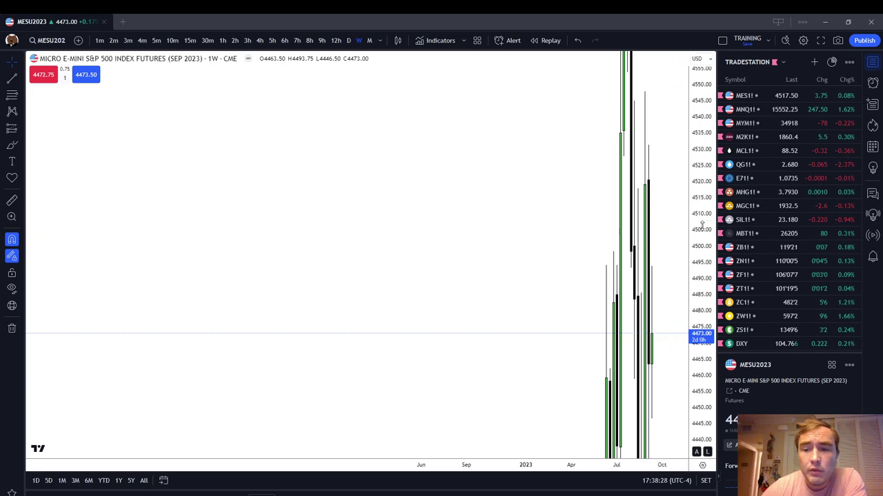
# - Open the U.S. Dollar Index (DXY) chart from the watchlist and remove all existing drawings from it
pyautogui.doubleClick(704, 225)
pyautogui.scroll(2, 670, 211)
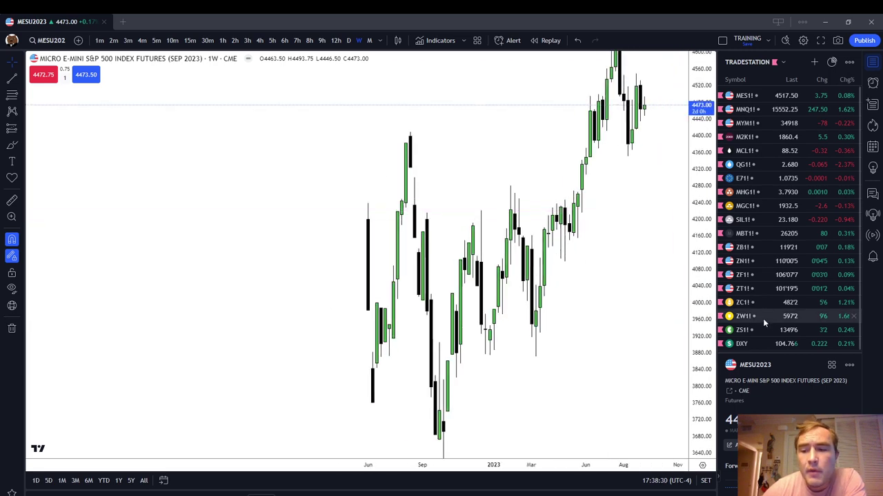
pyautogui.click(763, 343)
pyautogui.scroll(3, 623, 262)
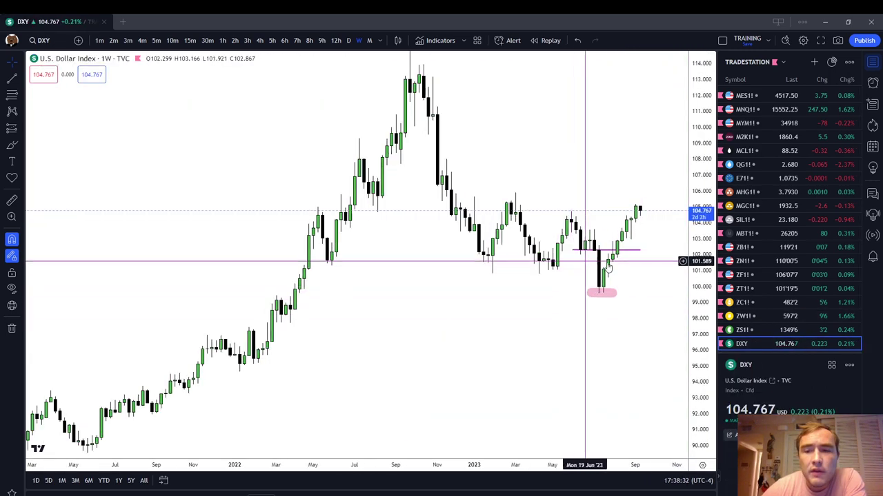
pyautogui.rightClick(623, 266)
pyautogui.click(667, 459)
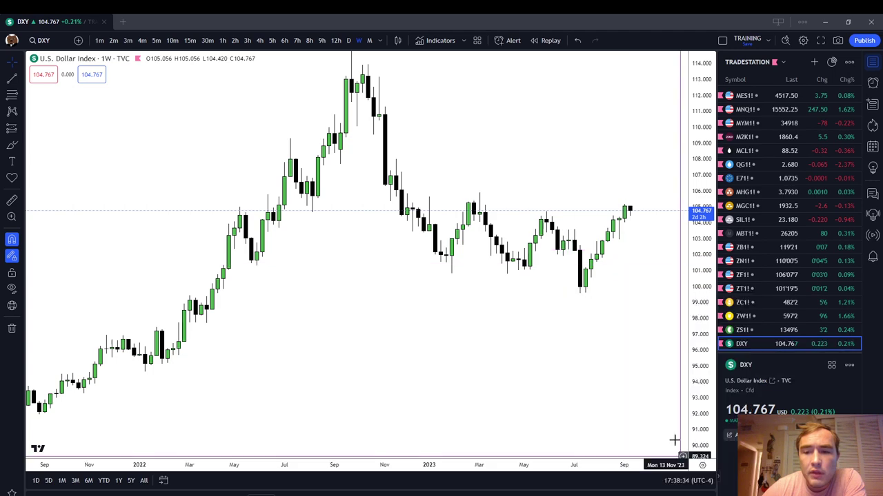
# - Draw a Fib Retracement over the upper wick of the peak March 2023 weekly candle, from its body top to its high
pyautogui.scroll(5, 634, 361)
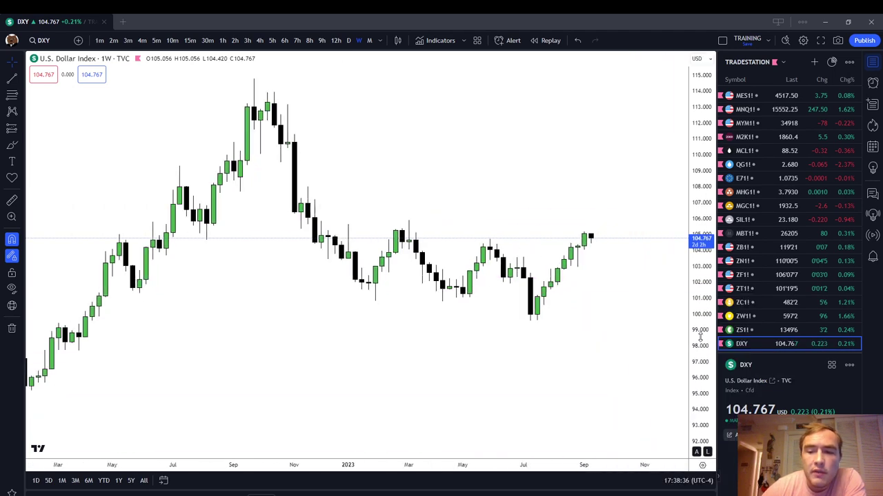
pyautogui.moveTo(700, 336); pyautogui.dragTo(696, 128)
pyautogui.moveTo(571, 199); pyautogui.dragTo(501, 264)
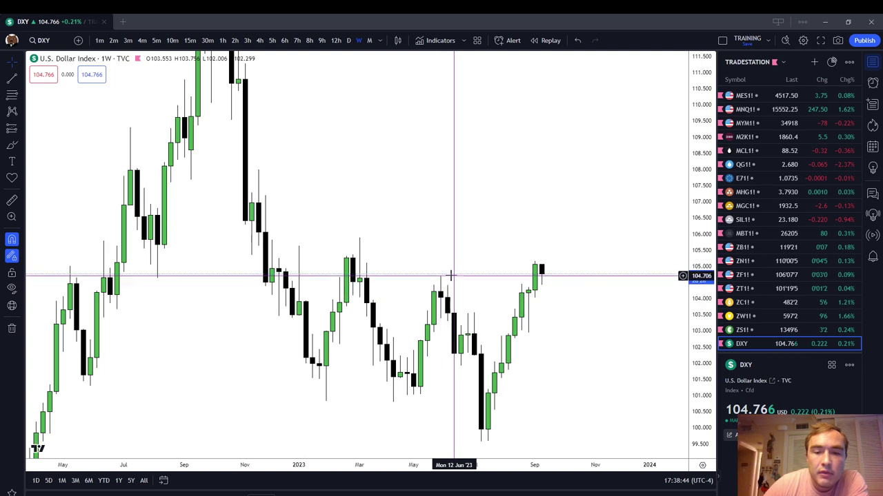
pyautogui.click(12, 94)
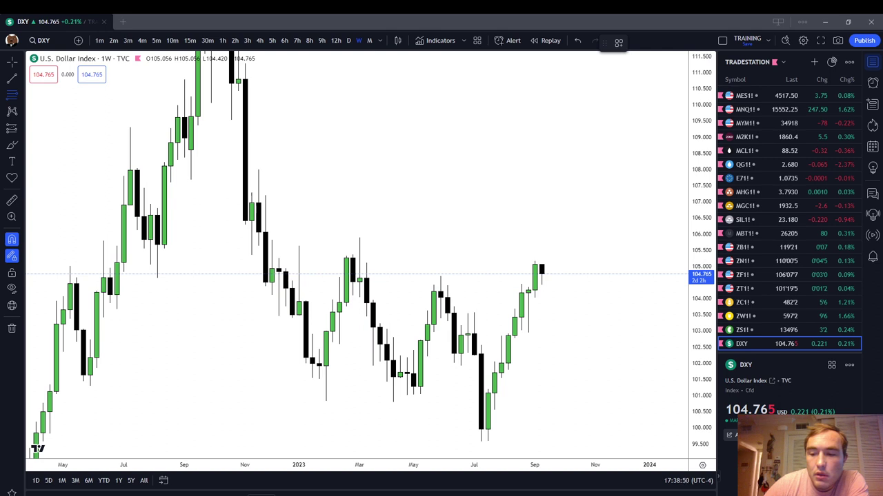
pyautogui.click(359, 277)
pyautogui.click(360, 238)
pyautogui.click(435, 212)
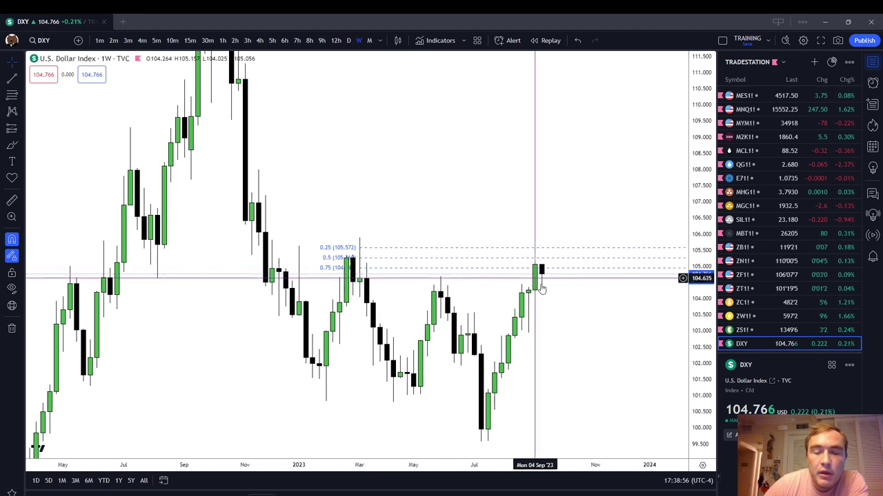
# - Switch the dollar index chart to the daily timeframe
pyautogui.moveTo(565, 333); pyautogui.dragTo(558, 302)
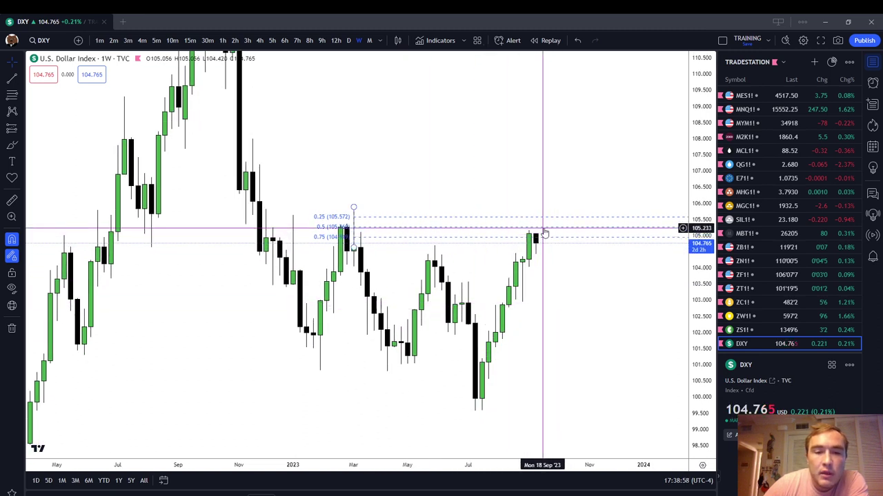
pyautogui.moveTo(497, 166); pyautogui.dragTo(499, 175)
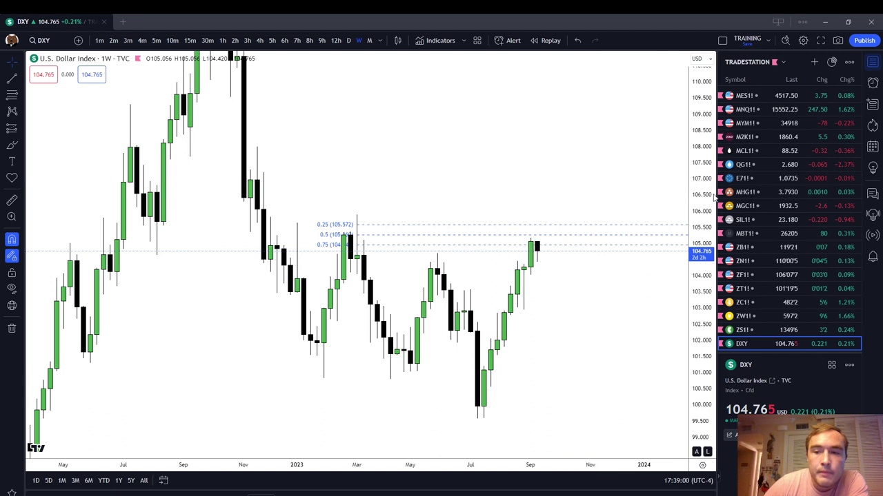
pyautogui.doubleClick(712, 197)
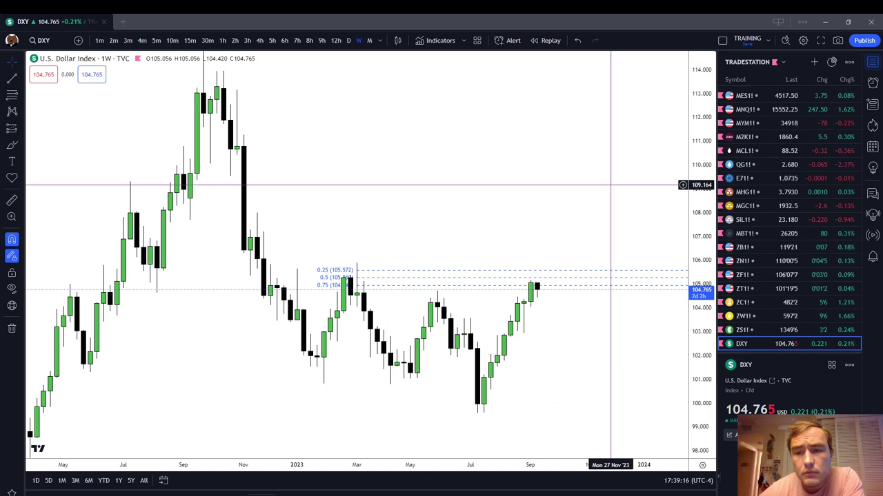
pyautogui.click(350, 41)
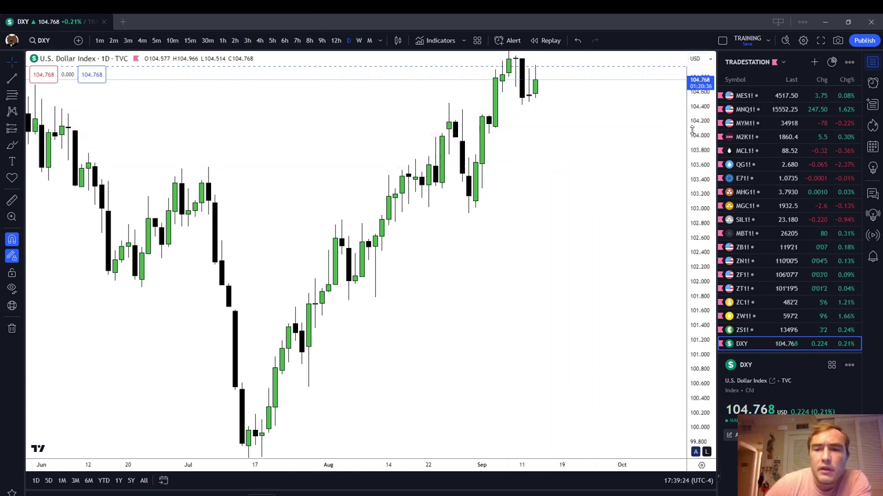
pyautogui.moveTo(700, 138); pyautogui.dragTo(711, 318)
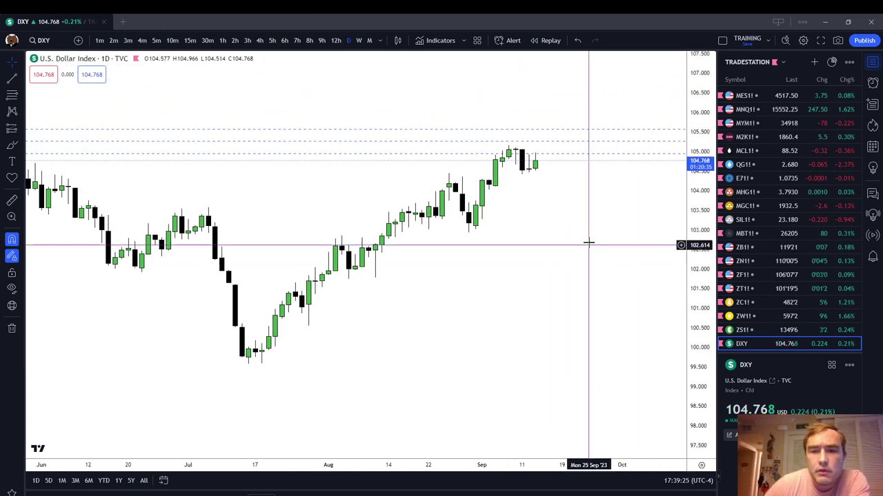
# - Show the favorite drawing tools and draw a rectangle between 104.273 and 104.593, spanning 4 to 15 September 2023
pyautogui.click(23, 146)
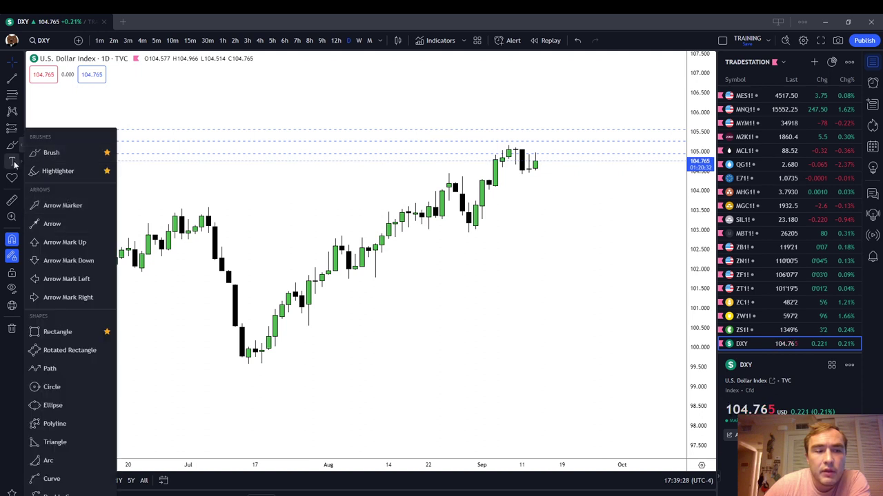
pyautogui.click(11, 489)
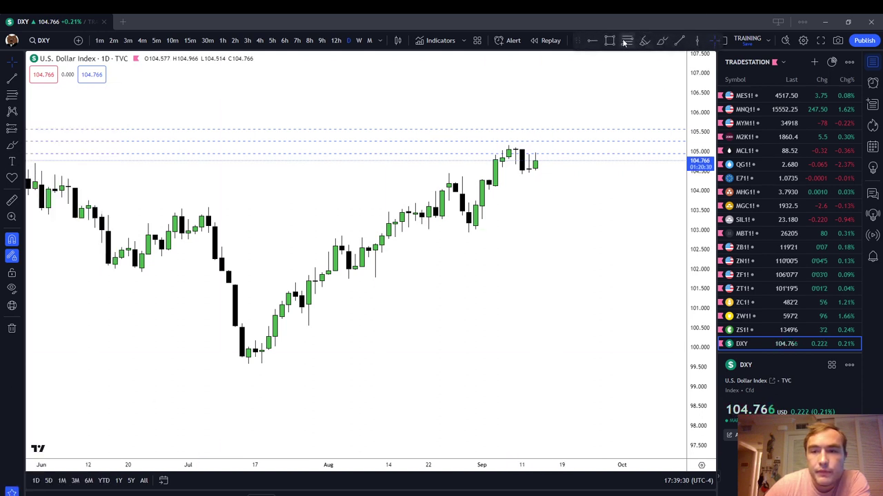
pyautogui.click(488, 180)
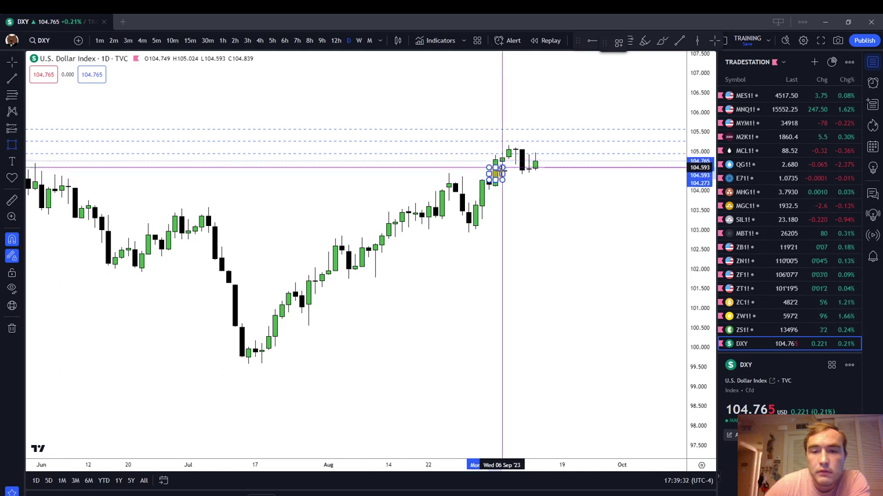
pyautogui.click(542, 173)
pyautogui.moveTo(543, 173); pyautogui.dragTo(549, 173)
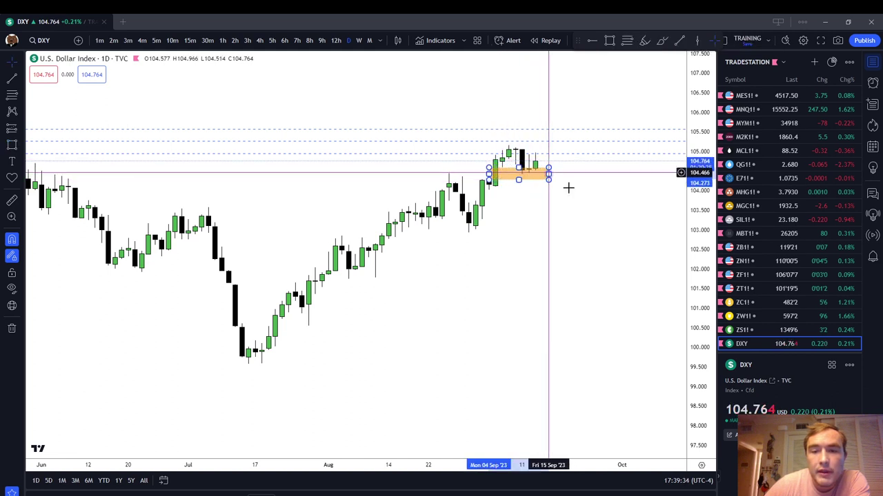
pyautogui.click(568, 187)
pyautogui.click(535, 174)
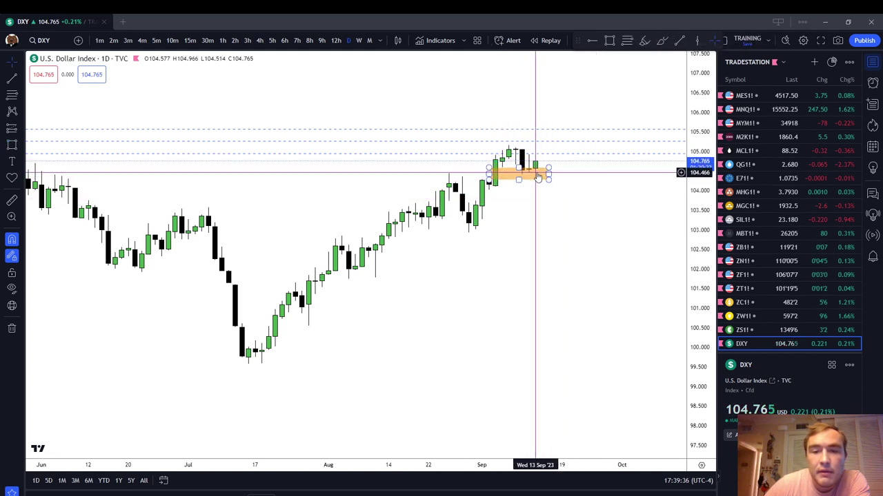
# - Examine the daily dollar index price action around the September rectangle and the Fib levels from the March high
pyautogui.scroll(-3, 552, 193)
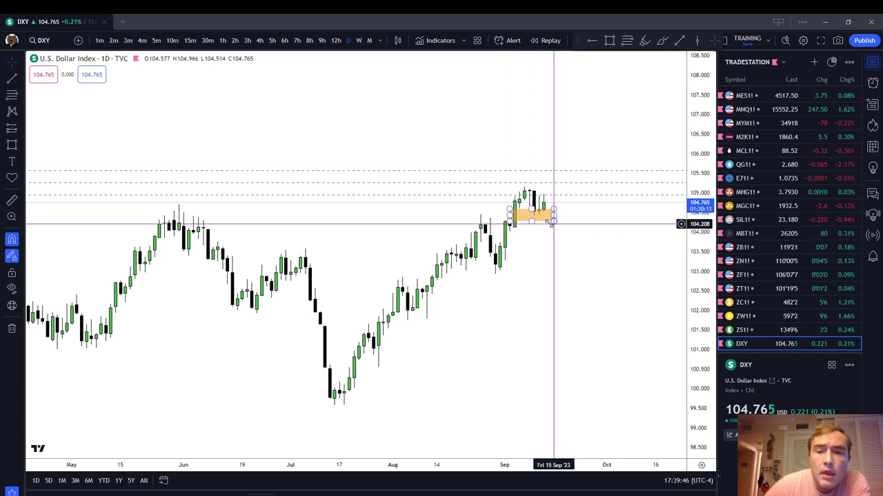
pyautogui.moveTo(554, 238); pyautogui.dragTo(536, 241)
pyautogui.scroll(2, 536, 240)
pyautogui.scroll(-2, 538, 238)
pyautogui.scroll(-3, 537, 238)
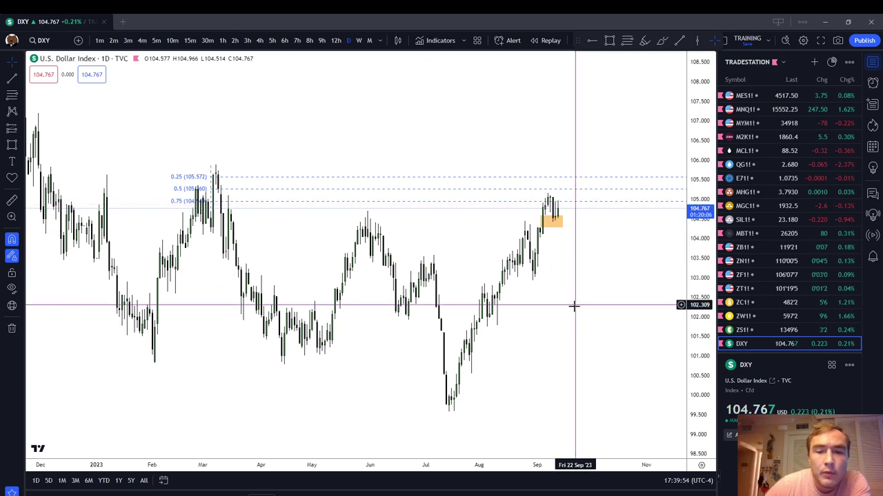
pyautogui.moveTo(573, 302); pyautogui.dragTo(533, 272)
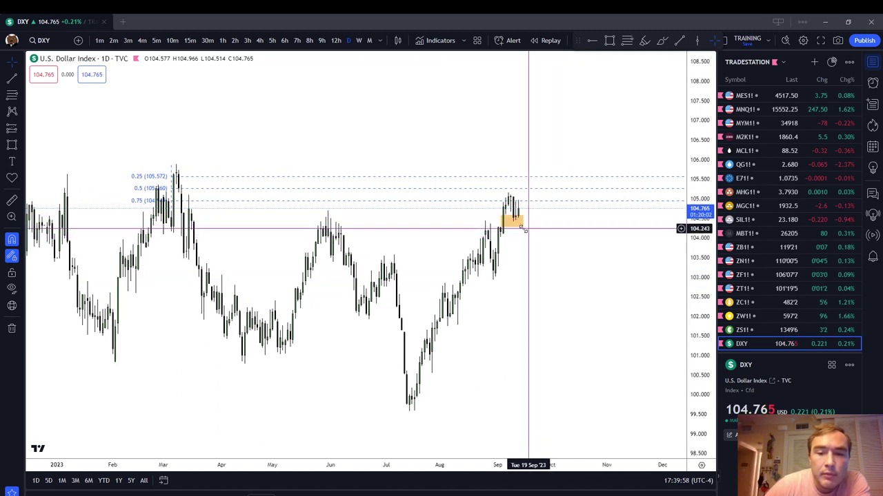
pyautogui.click(513, 234)
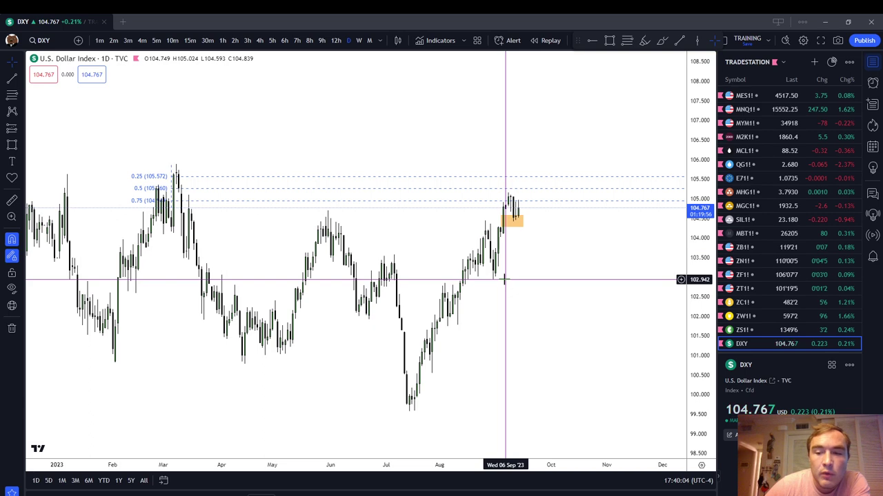
pyautogui.click(513, 220)
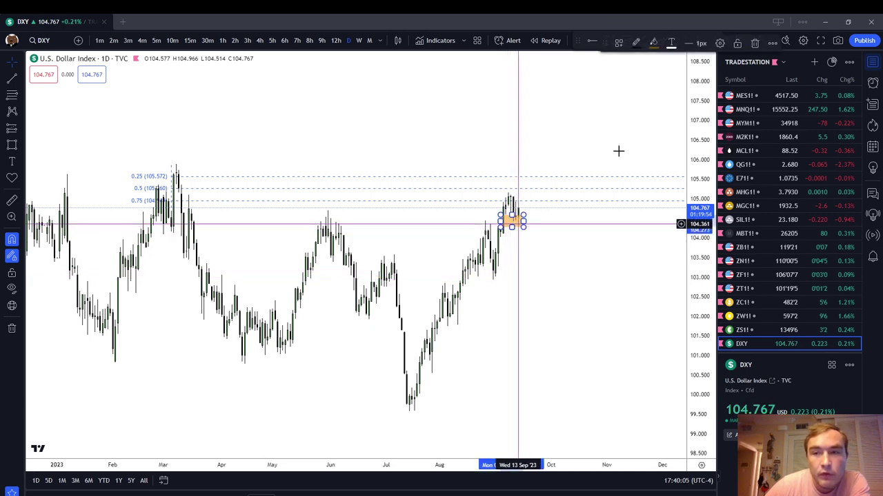
# - Remove all drawings from the dollar index chart and open MES1! on the weekly timeframe
pyautogui.rightClick(569, 118)
pyautogui.click(634, 303)
pyautogui.click(745, 96)
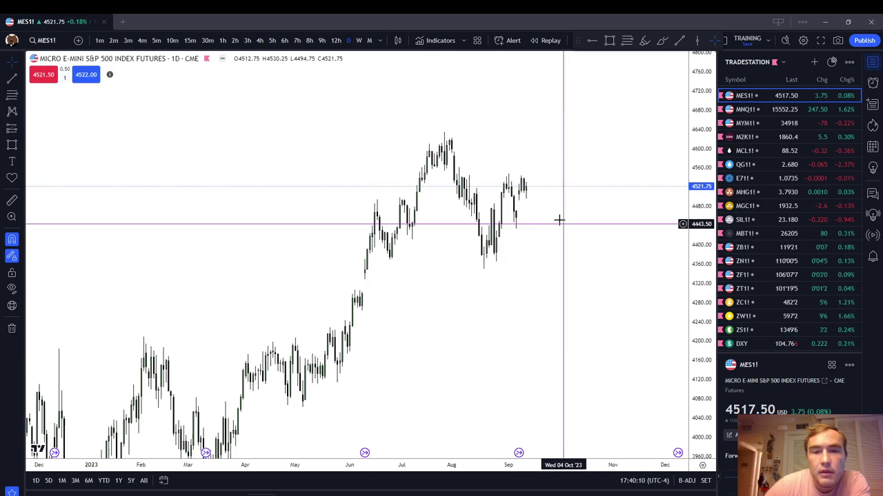
pyautogui.click(359, 41)
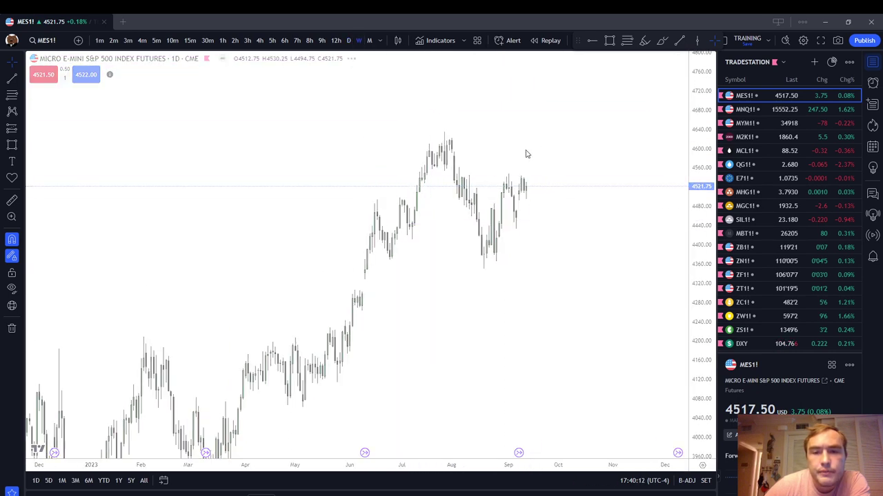
# - Draw a rectangle on the weekly MES1! chart between about 4495 and 4525, from July to October 2023
pyautogui.scroll(5, 526, 148)
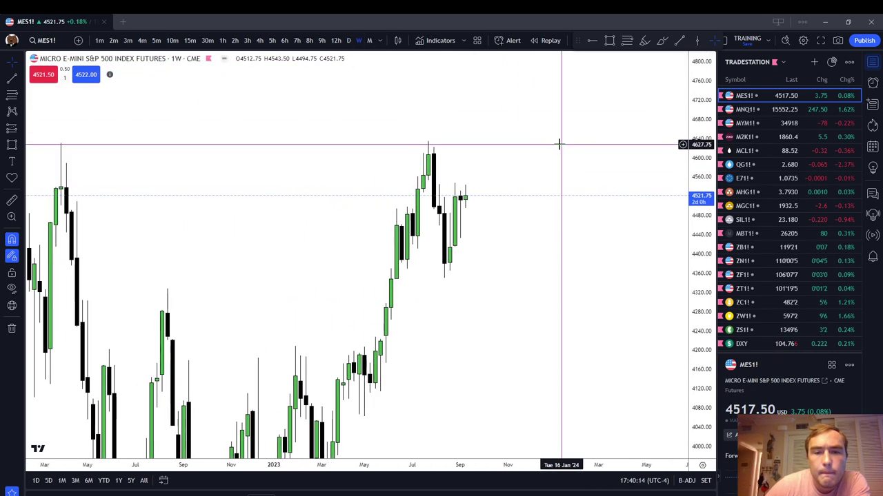
pyautogui.scroll(2, 559, 144)
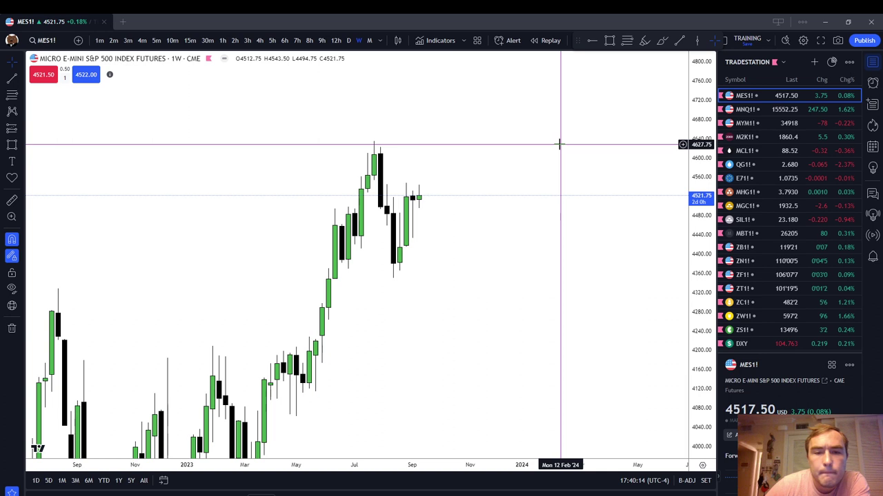
pyautogui.click(12, 144)
pyautogui.moveTo(353, 208)
pyautogui.mouseDown()
pyautogui.moveTo(369, 192)
pyautogui.moveTo(444, 200)
pyautogui.mouseUp()
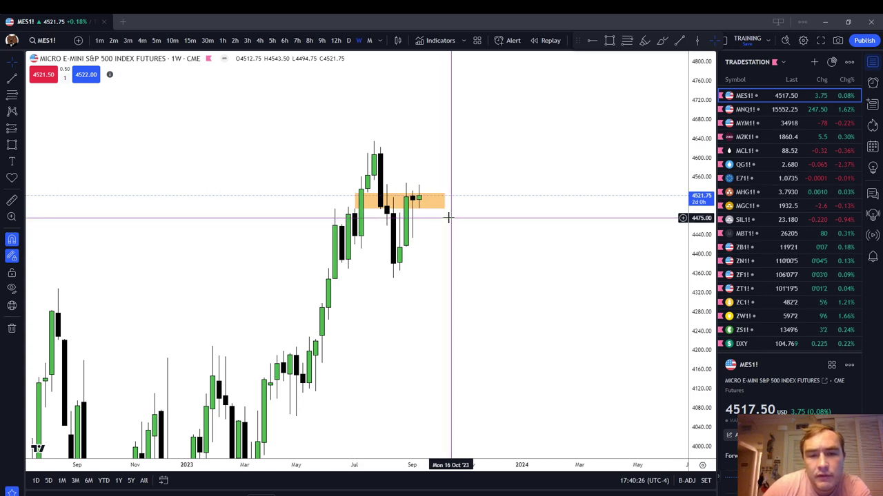
# - Draw a Fib Retracement over the 5 September 2023 weekly candle's lower wick, from the 4433.25 low to 4512.25
pyautogui.scroll(-2, 483, 228)
pyautogui.scroll(-3, 591, 273)
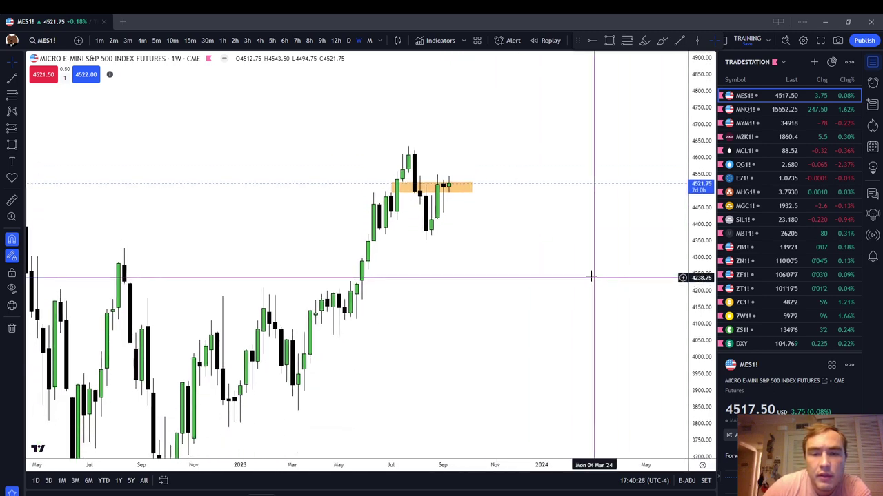
pyautogui.scroll(1, 591, 248)
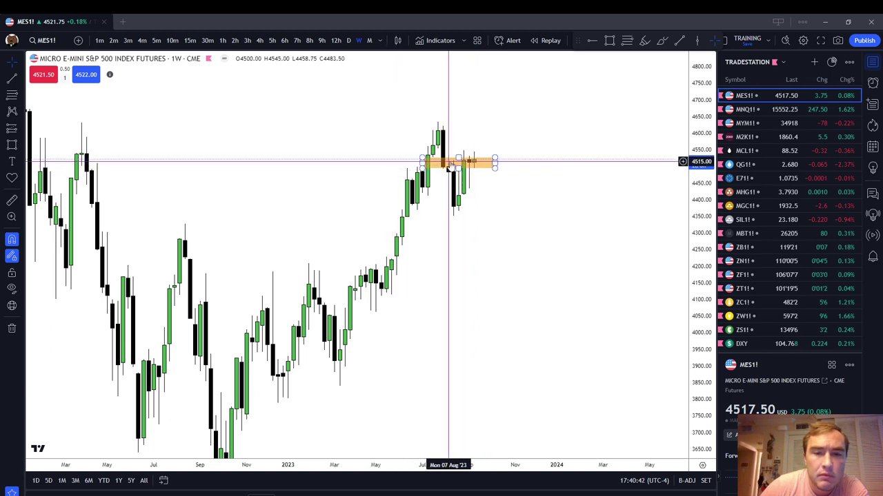
pyautogui.click(11, 94)
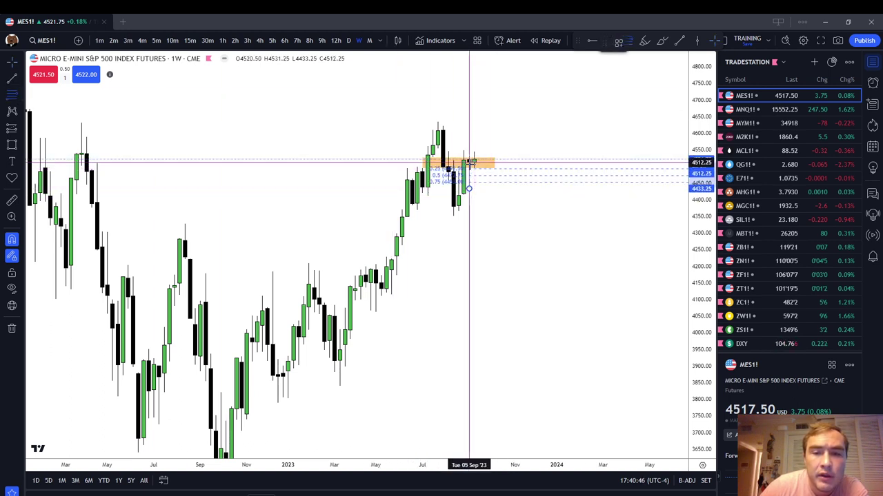
pyautogui.click(469, 161)
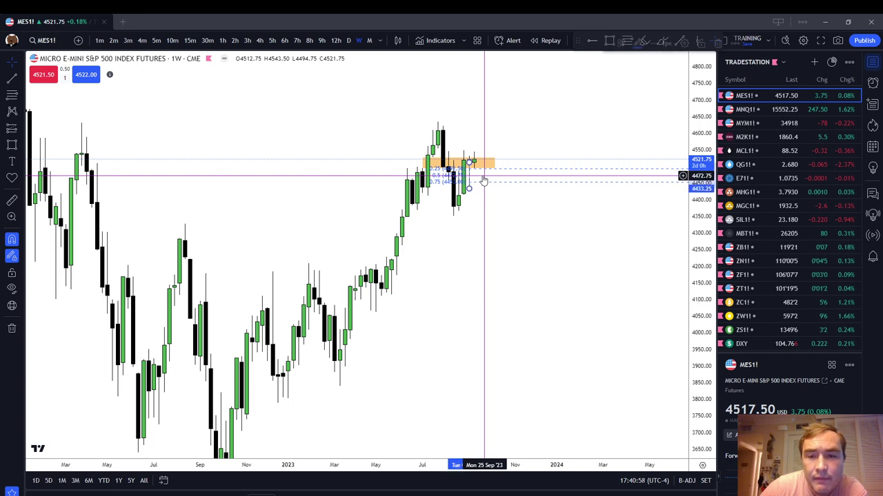
# - Remove the Fib Retracement and the rectangle from the MES1! chart, and switch it to the daily timeframe
pyautogui.click(488, 183)
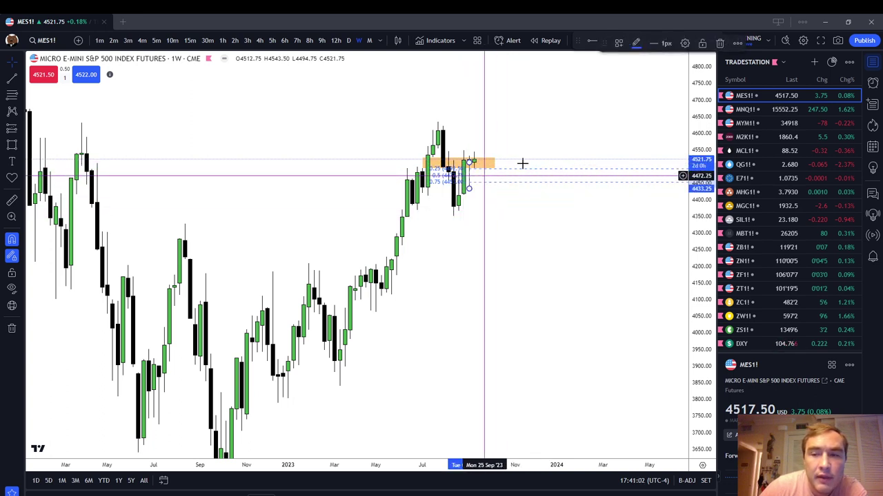
pyautogui.rightClick(527, 90)
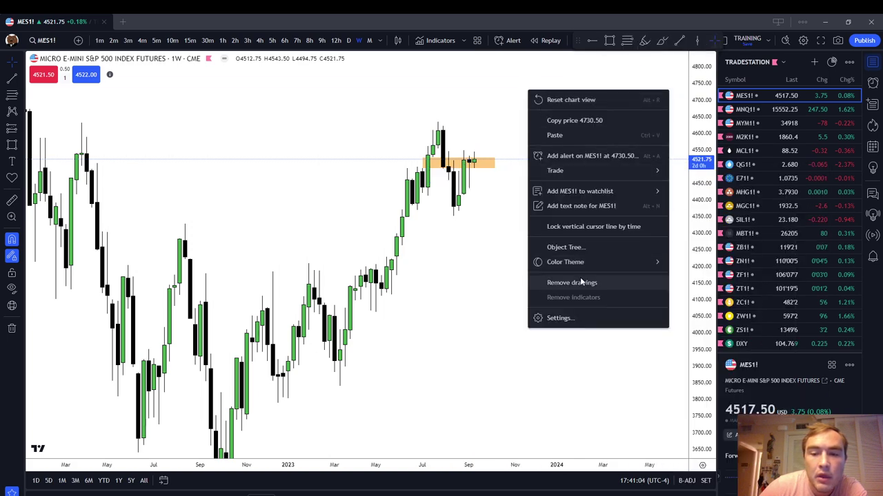
pyautogui.click(572, 283)
pyautogui.click(349, 40)
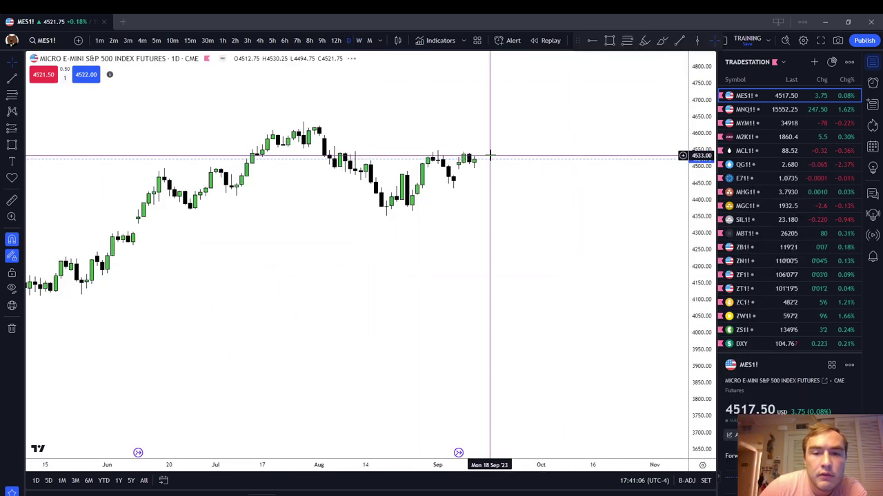
pyautogui.moveTo(502, 179); pyautogui.dragTo(579, 313)
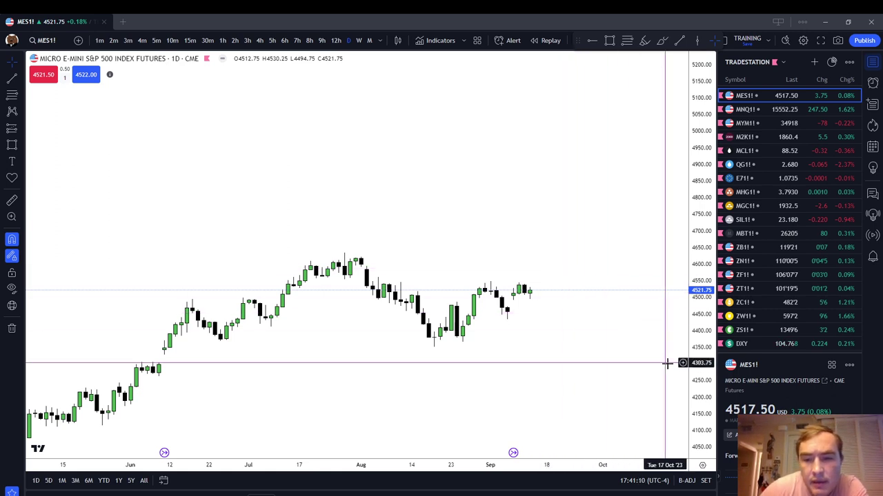
# - Examine the daily MES1! candles from June to September 2023, especially the swing highs around the August decline
pyautogui.moveTo(699, 404); pyautogui.dragTo(691, 144)
pyautogui.scroll(-2, 604, 308)
pyautogui.moveTo(605, 307); pyautogui.dragTo(585, 197)
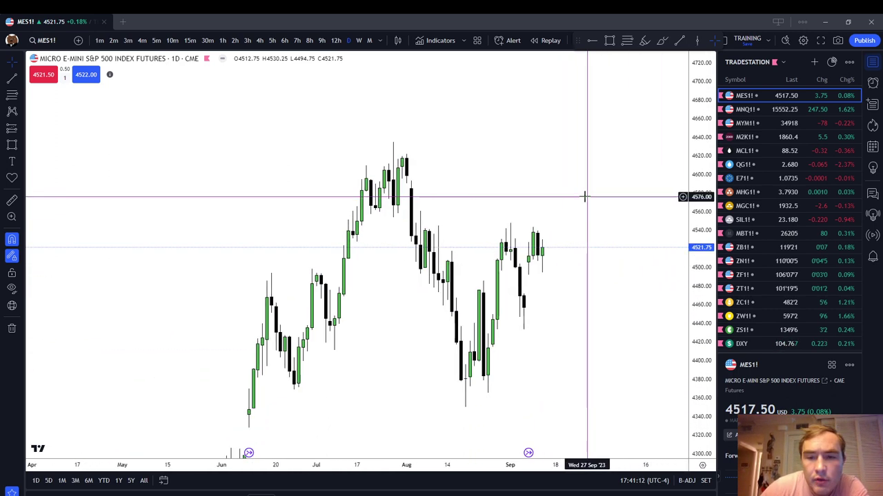
pyautogui.scroll(2, 584, 197)
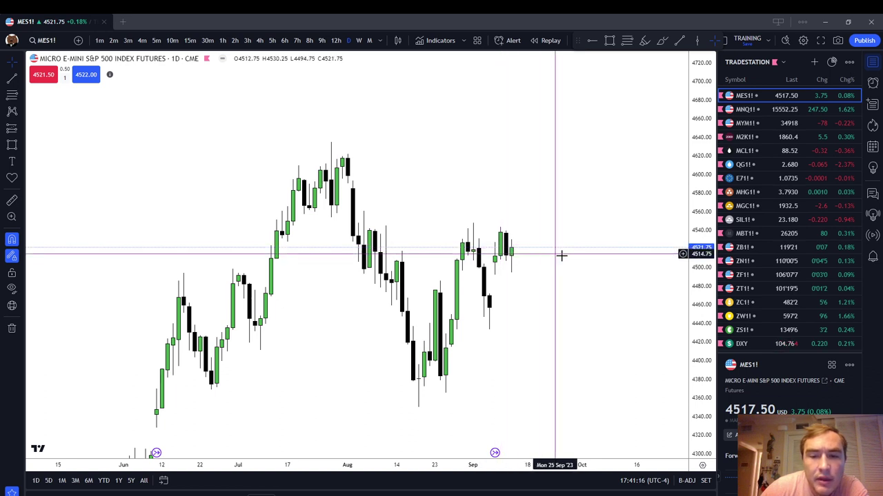
pyautogui.scroll(1, 562, 256)
pyautogui.moveTo(558, 272); pyautogui.dragTo(516, 245)
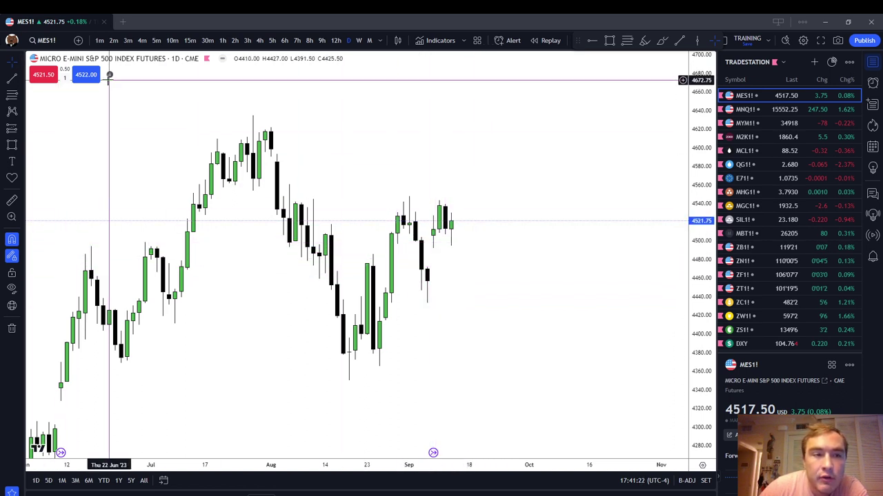
pyautogui.moveTo(109, 77)
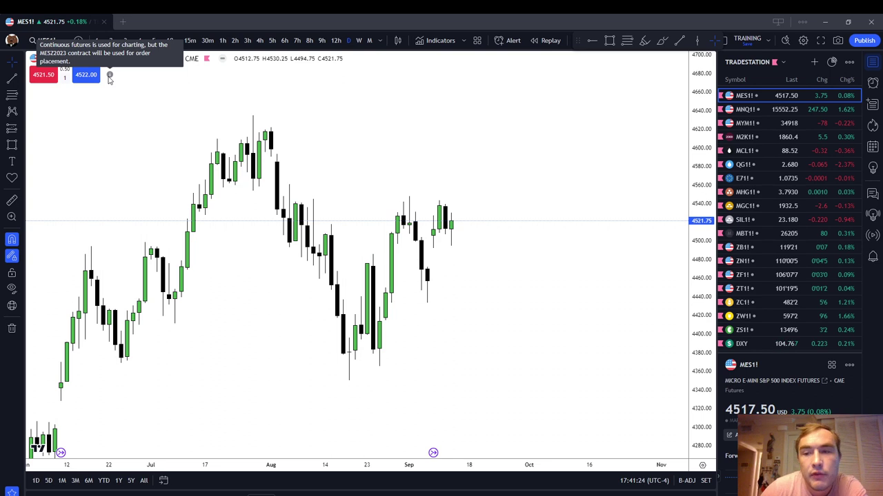
pyautogui.scroll(-3, 386, 197)
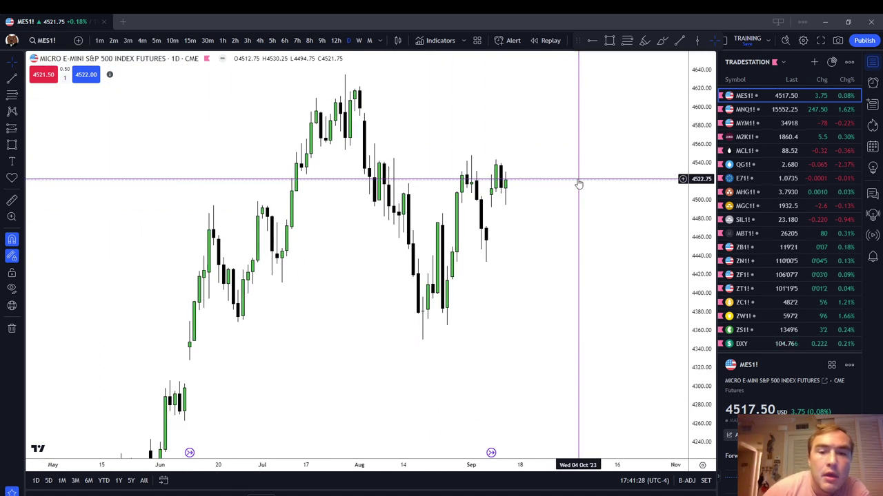
pyautogui.scroll(2, 533, 159)
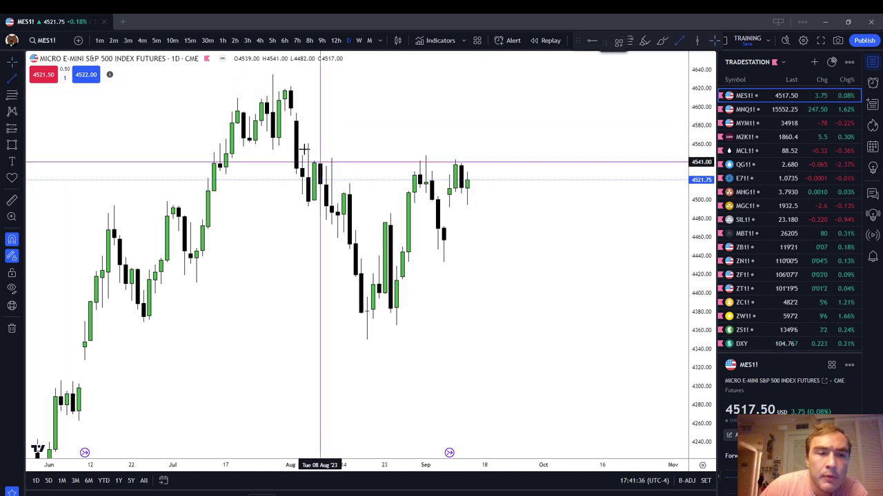
# - Draw a horizontal ray from the 10 August 2023 high at 4545.00 and apply the Buyside Liquidity template to it
pyautogui.click(13, 110)
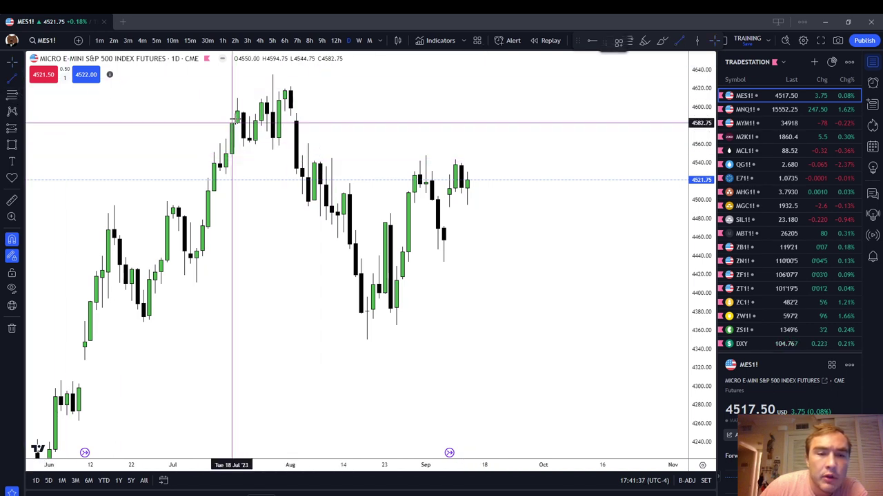
pyautogui.click(319, 147)
pyautogui.click(22, 80)
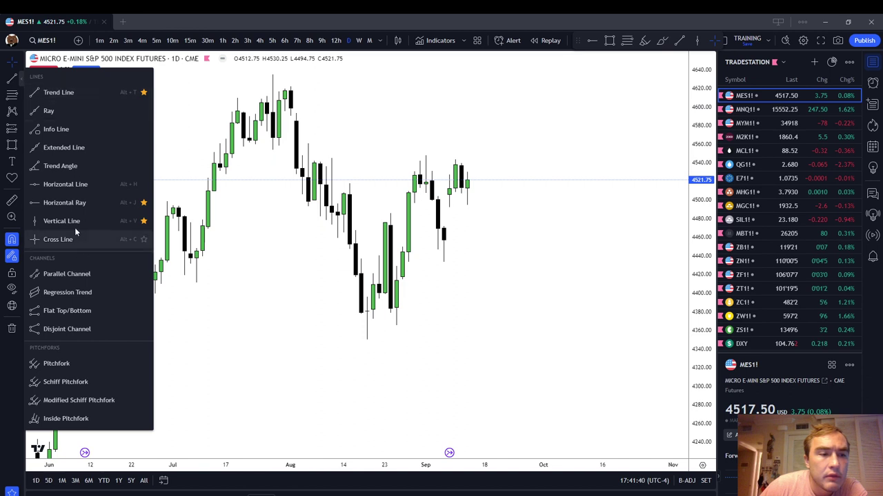
pyautogui.click(79, 204)
pyautogui.click(325, 143)
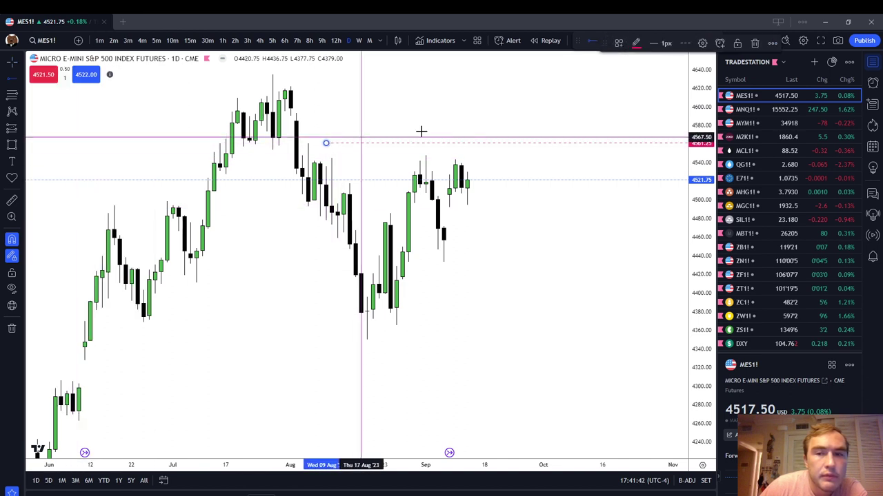
pyautogui.click(331, 159)
pyautogui.click(618, 43)
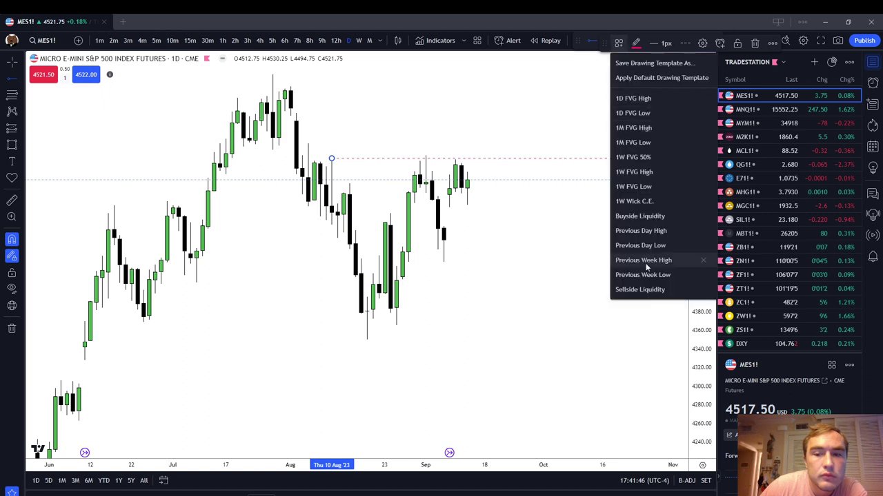
pyautogui.click(648, 217)
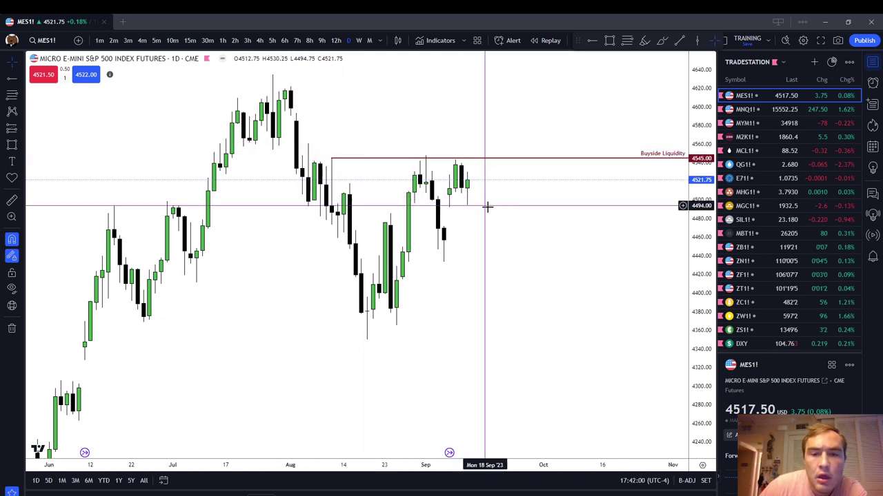
# - Examine the September 2023 daily MES1! price action against the buyside liquidity line, including with settlement as the closing price
pyautogui.scroll(2, 489, 210)
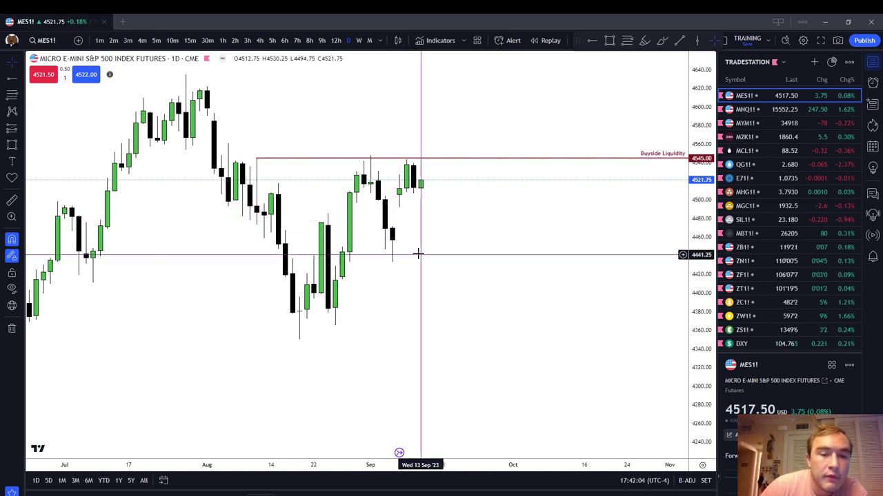
pyautogui.scroll(-1, 416, 249)
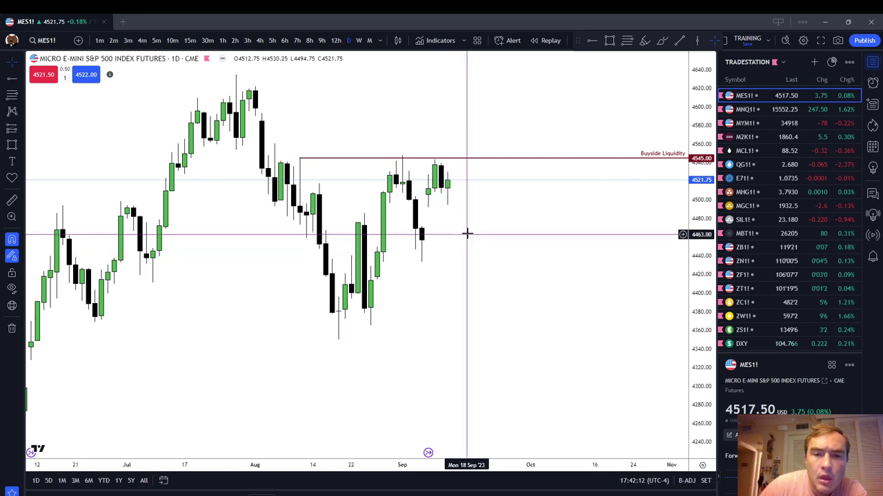
pyautogui.scroll(-3, 467, 235)
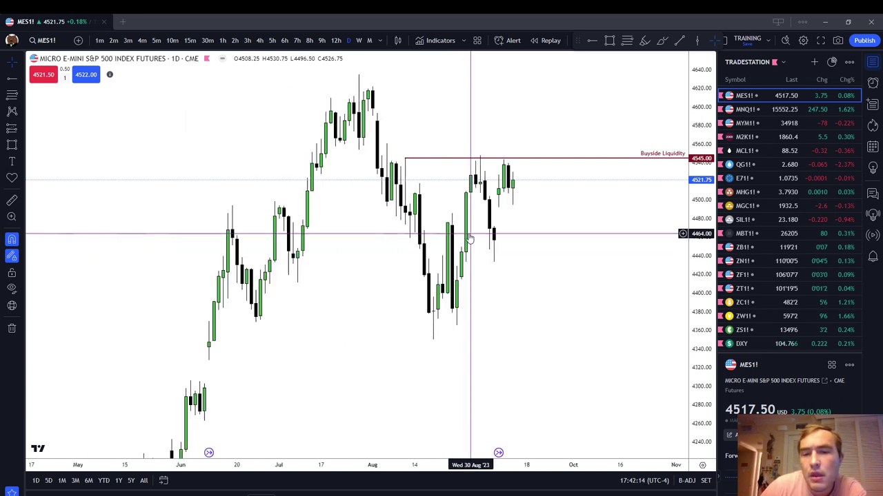
pyautogui.scroll(3, 536, 236)
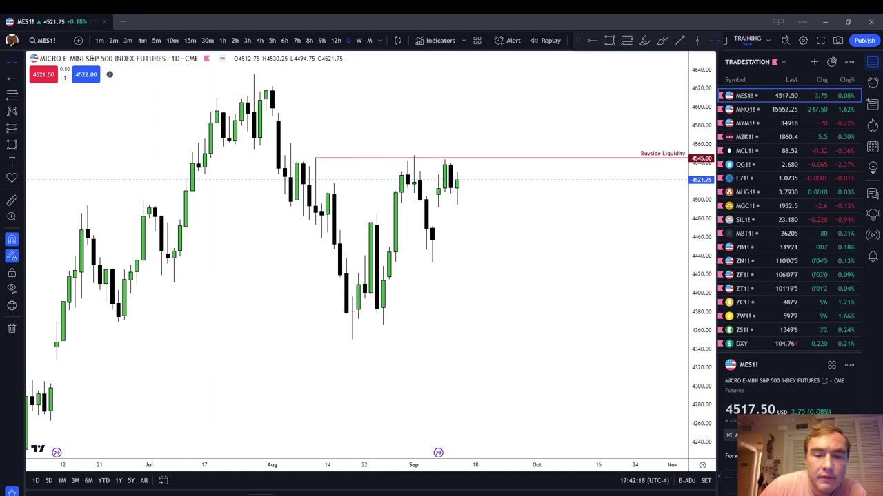
pyautogui.click(705, 481)
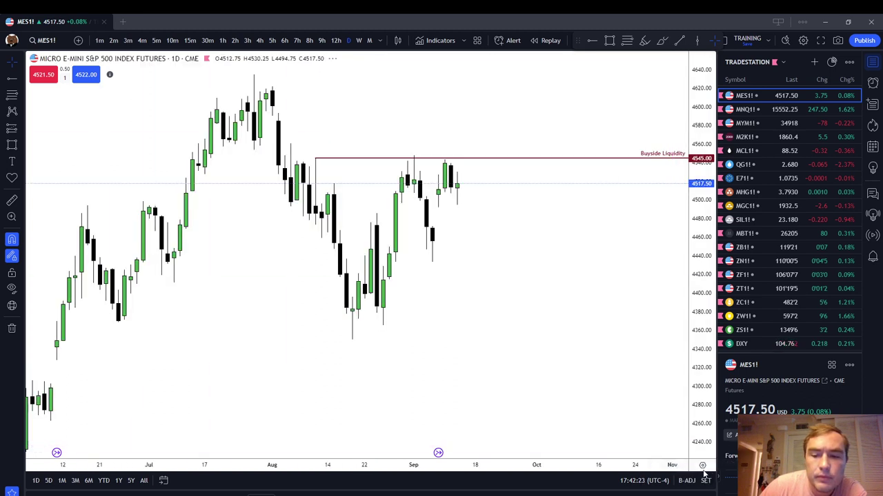
pyautogui.scroll(-1, 617, 406)
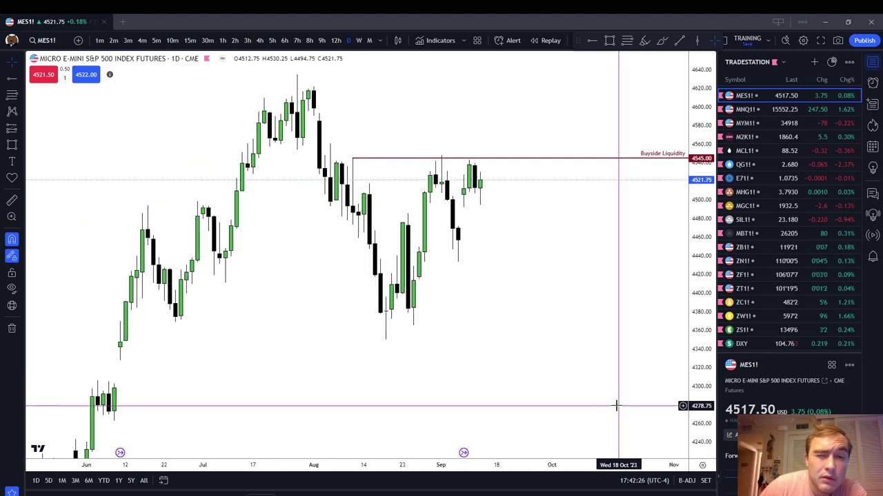
pyautogui.scroll(1, 272, 443)
pyautogui.scroll(1, 442, 296)
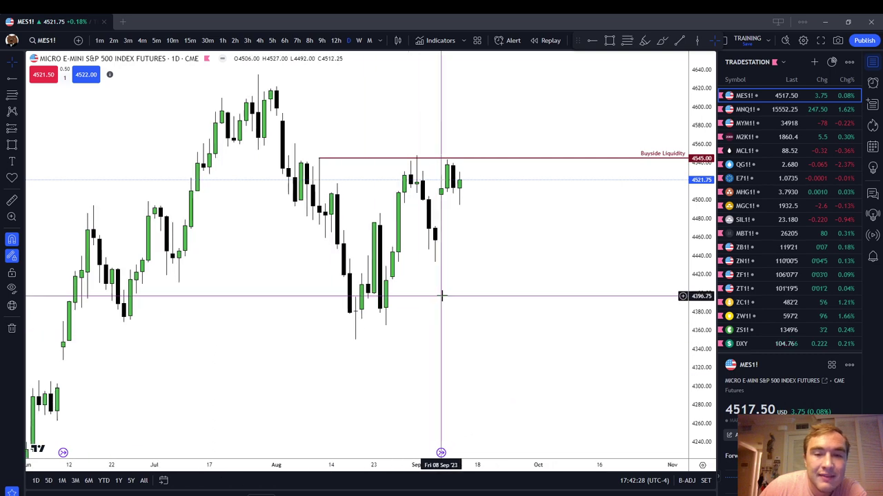
pyautogui.scroll(-3, 442, 295)
pyautogui.moveTo(542, 266); pyautogui.dragTo(507, 235)
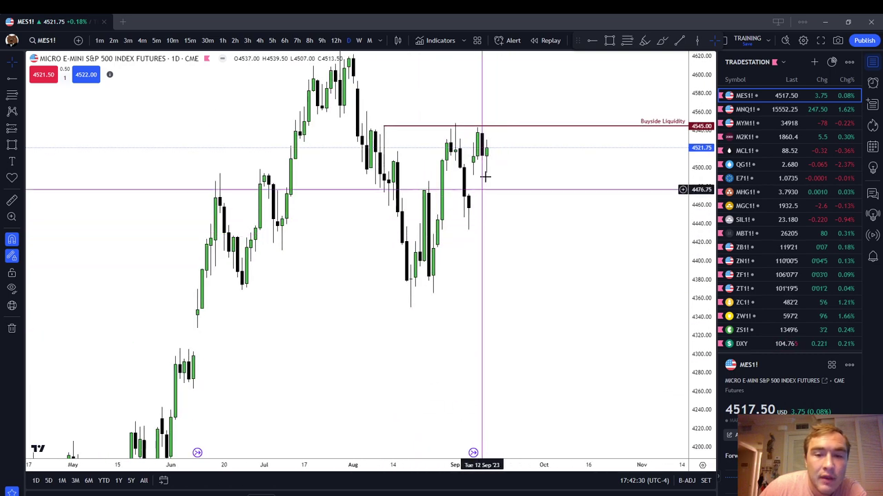
pyautogui.moveTo(517, 187); pyautogui.dragTo(498, 237)
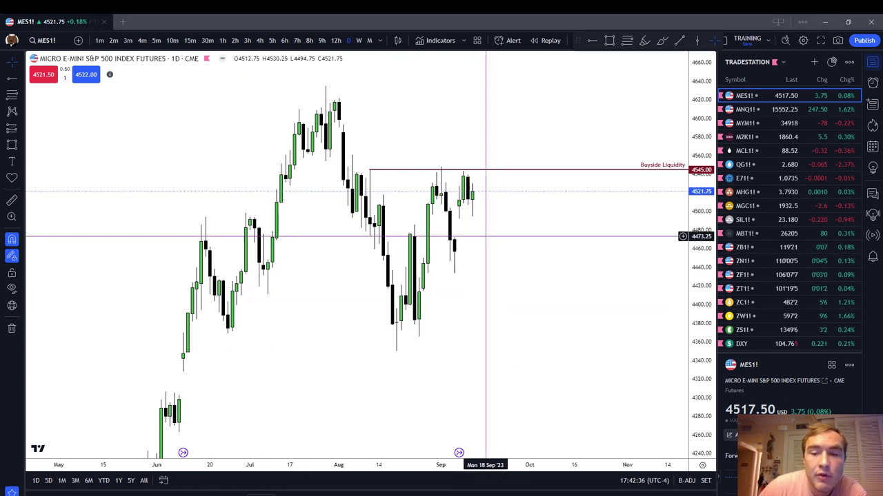
pyautogui.click(759, 343)
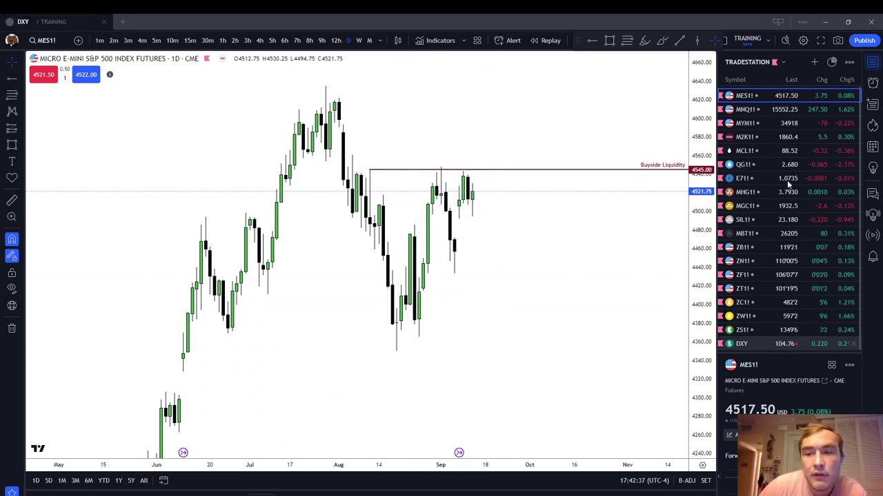
pyautogui.click(774, 97)
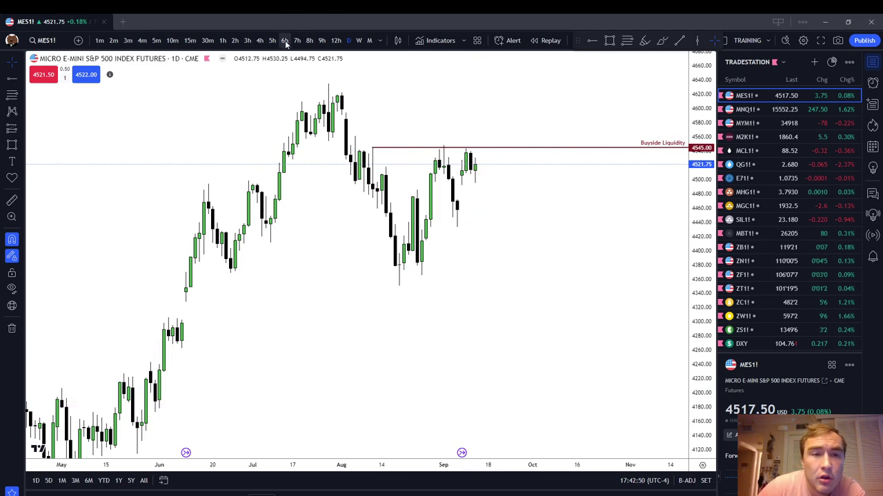
# - Compare MES1! on the 4-hour and daily timeframes, examining price around the buyside liquidity line
pyautogui.click(260, 41)
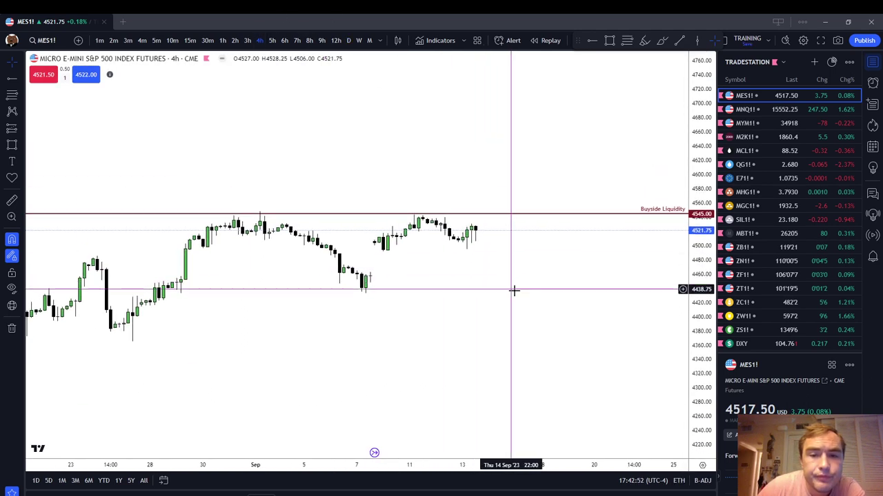
pyautogui.moveTo(699, 335); pyautogui.dragTo(697, 172)
pyautogui.scroll(-4, 611, 228)
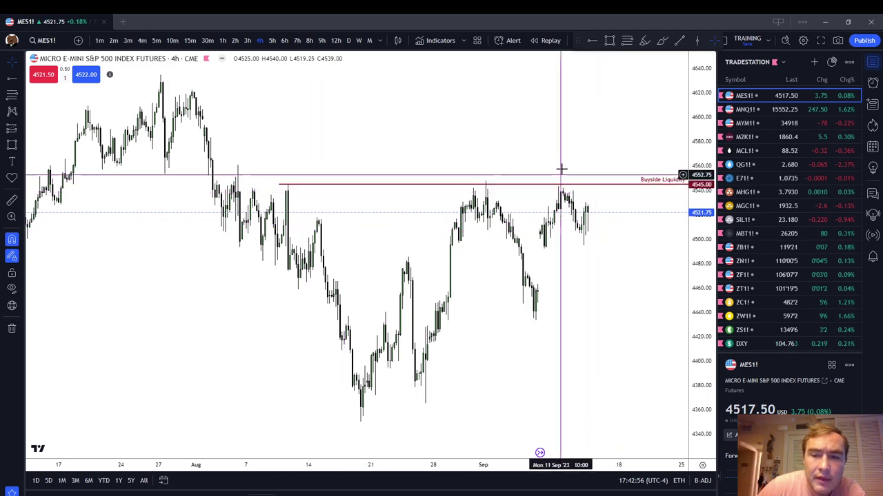
pyautogui.scroll(2, 561, 170)
pyautogui.moveTo(567, 214); pyautogui.dragTo(502, 258)
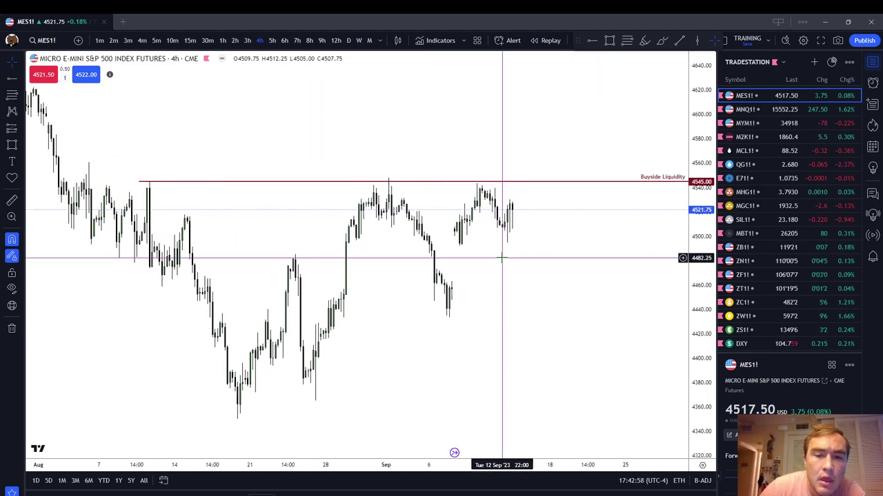
pyautogui.scroll(1, 502, 258)
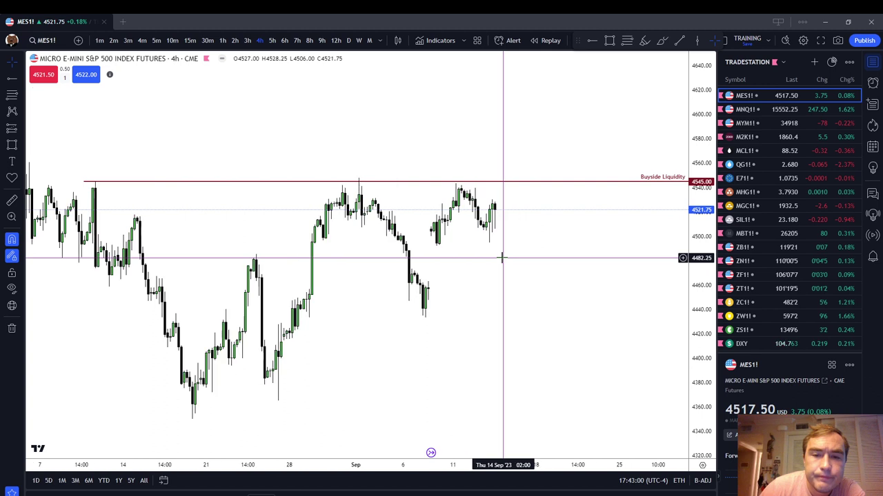
pyautogui.scroll(-2, 502, 258)
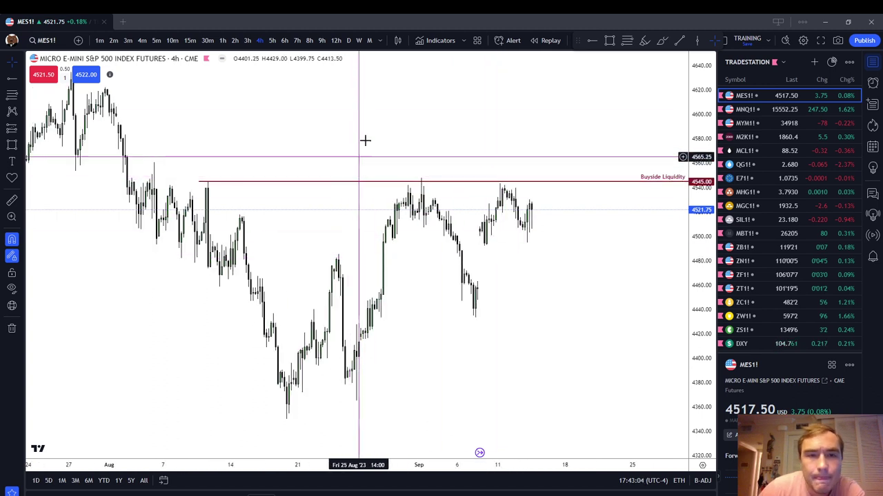
pyautogui.click(348, 40)
pyautogui.scroll(2, 546, 141)
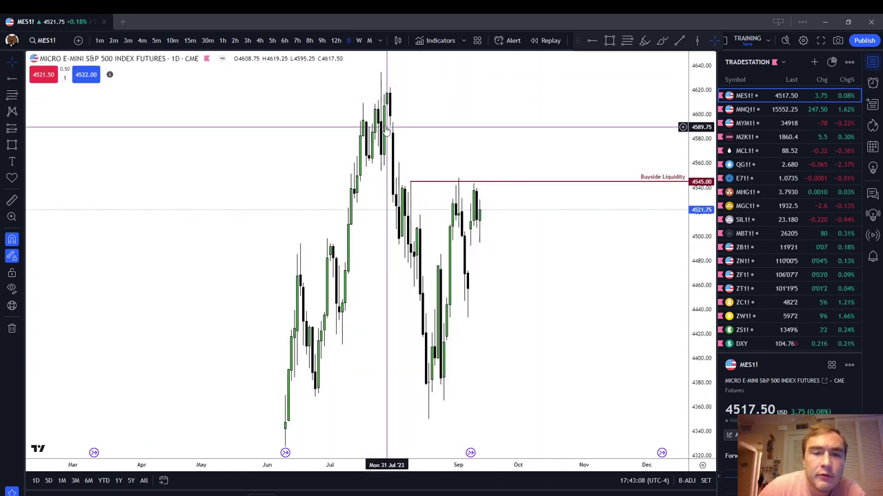
pyautogui.click(260, 40)
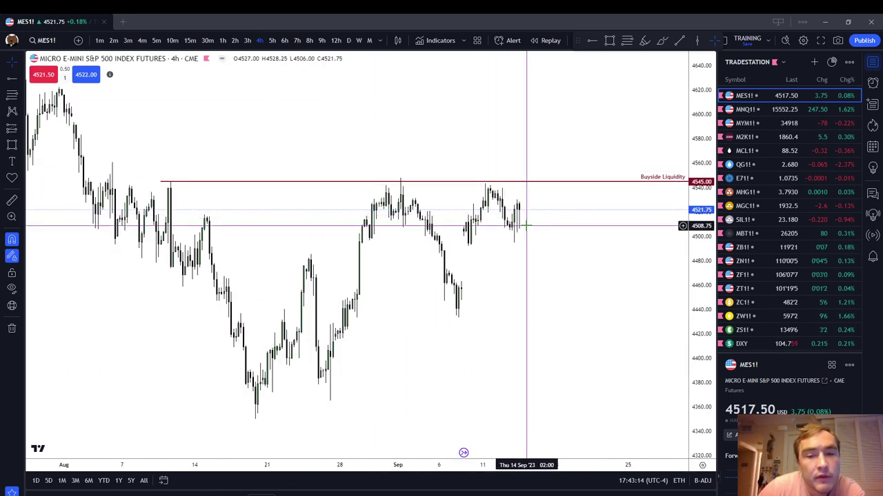
# - Open MNQ1! on the daily timeframe and turn on automatic price scaling
pyautogui.click(790, 109)
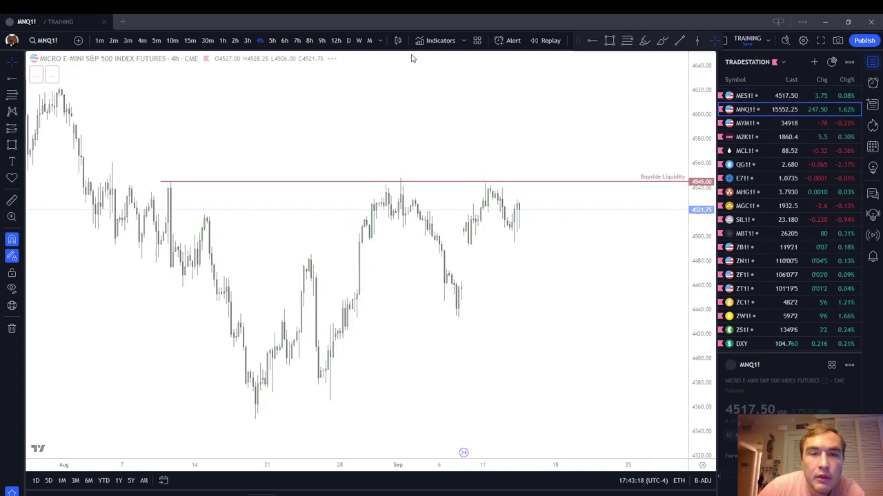
pyautogui.click(349, 40)
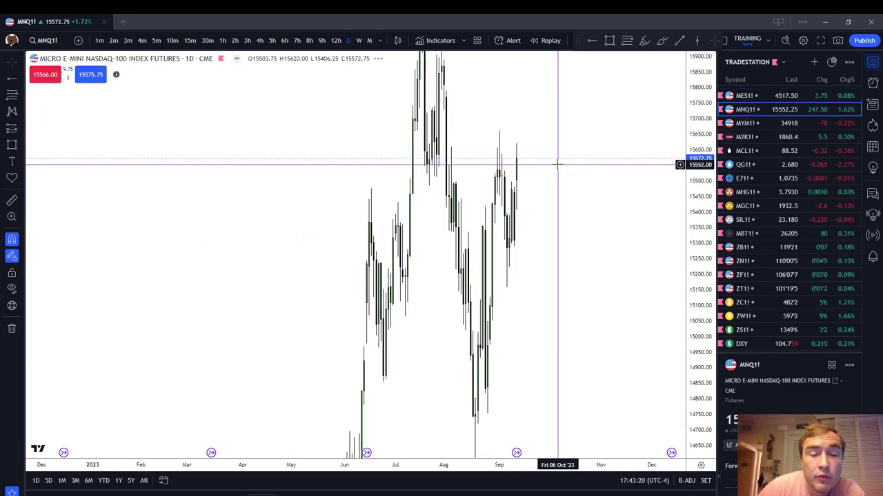
pyautogui.click(696, 452)
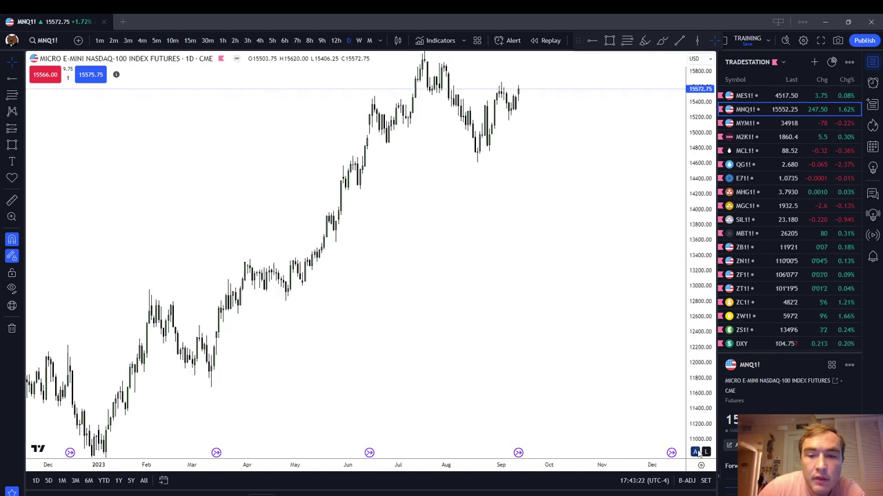
# - Draw a rectangle over the early August 2023 price gap on the daily MNQ1! chart, between 15728.00 and 15552.25
pyautogui.scroll(5, 595, 266)
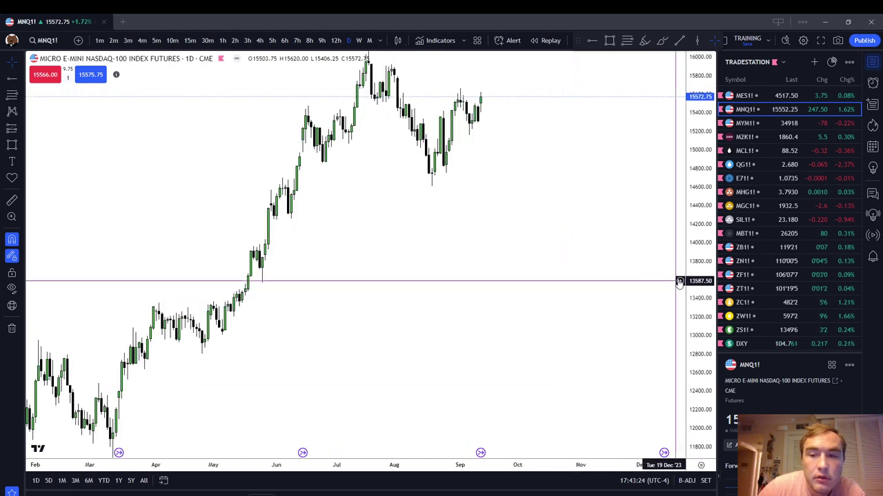
pyautogui.moveTo(640, 174); pyautogui.dragTo(656, 273)
pyautogui.scroll(-1, 587, 341)
pyautogui.scroll(4, 586, 340)
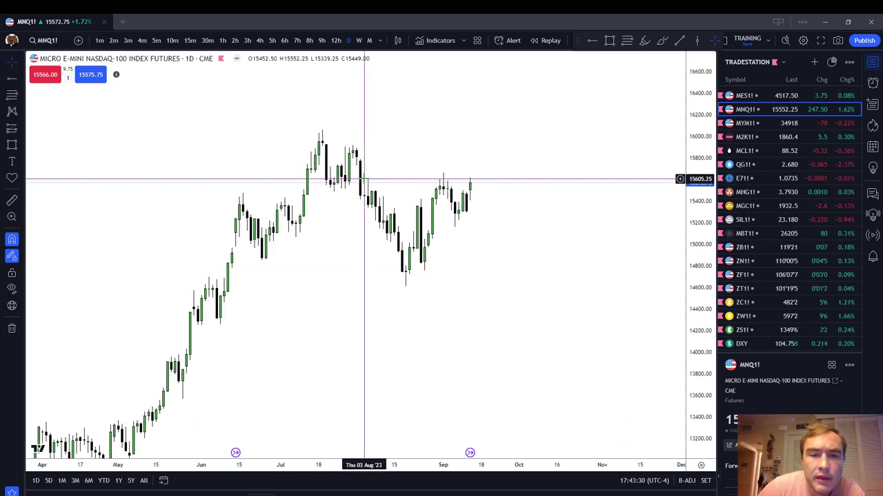
pyautogui.click(8, 144)
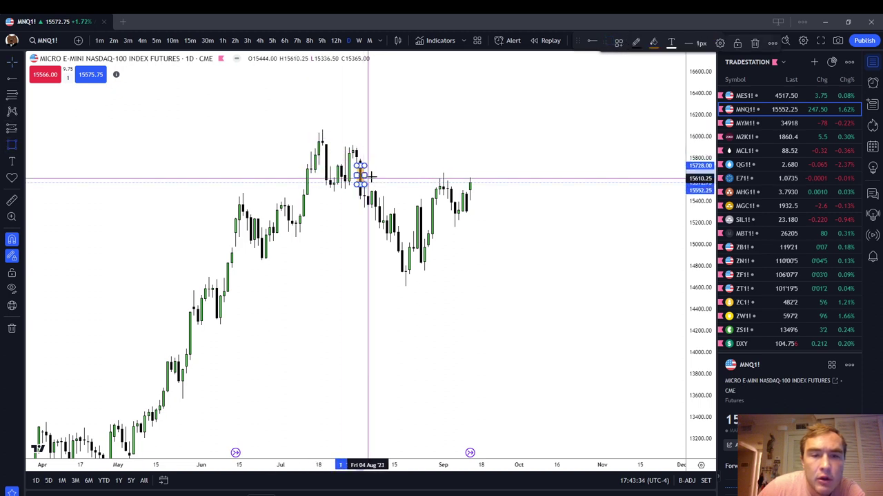
# - Extend the gap rectangle on the daily MNQ1! chart to 22 September 2023, and delete the rectangle
pyautogui.moveTo(356, 165)
pyautogui.mouseDown()
pyautogui.moveTo(414, 181)
pyautogui.moveTo(481, 184)
pyautogui.moveTo(497, 174)
pyautogui.mouseUp()
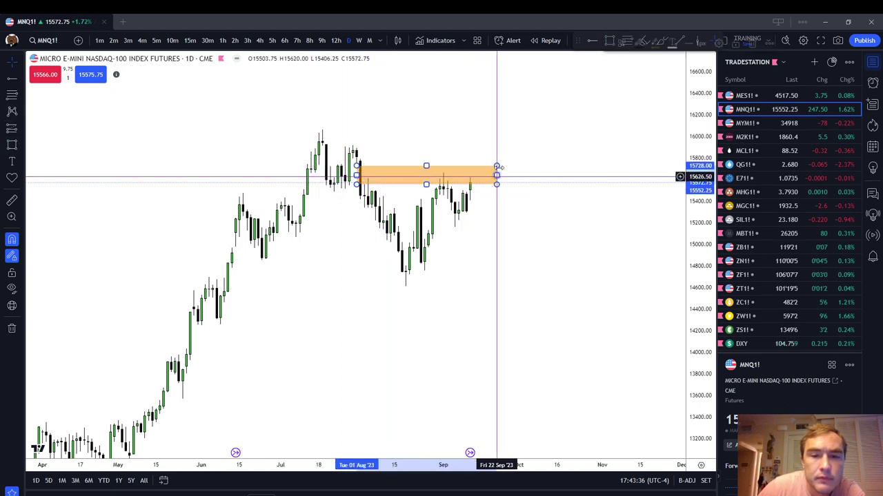
pyautogui.click(504, 155)
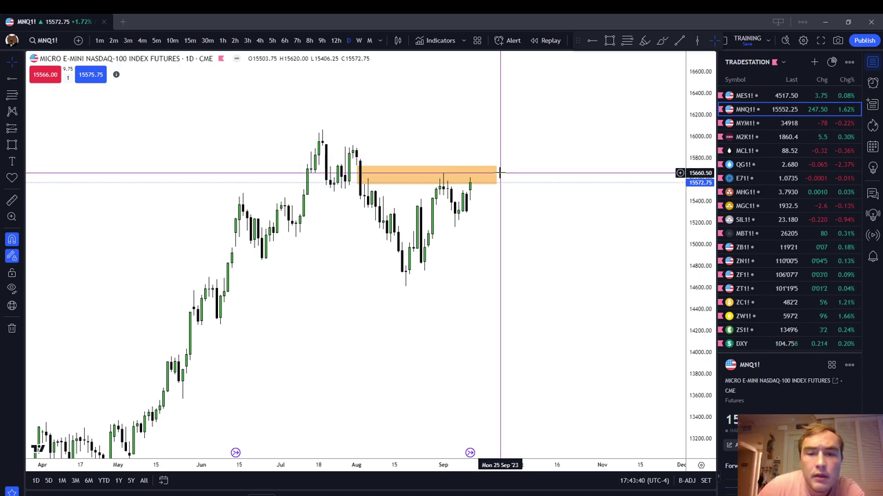
pyautogui.click(496, 171)
pyautogui.click(757, 47)
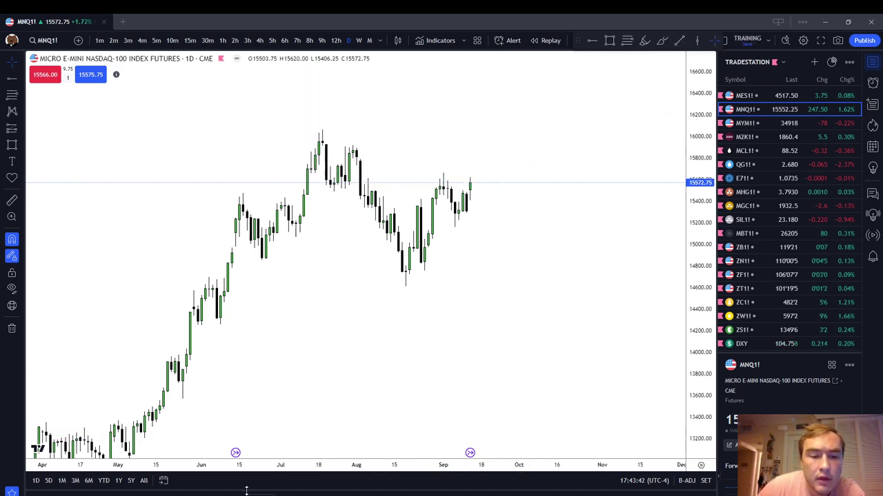
# - Open MCL1! and turn on the display of positions and executions in the chart's trading settings
pyautogui.click(221, 493)
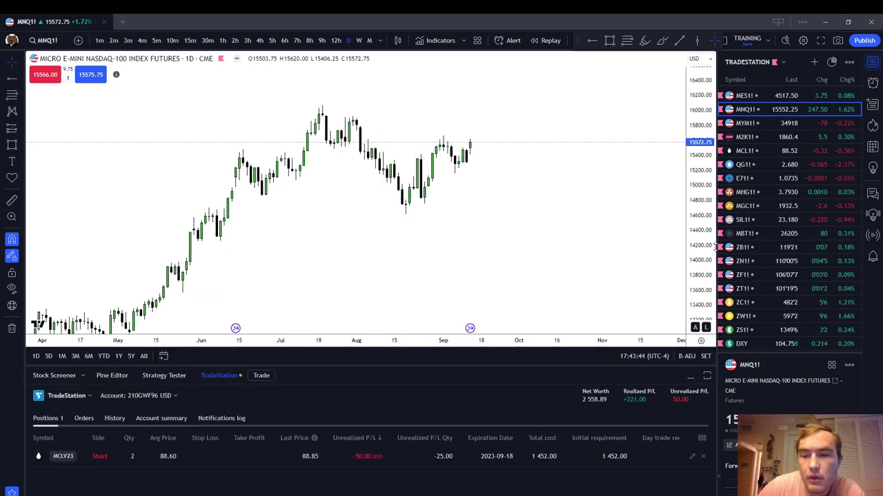
pyautogui.click(775, 148)
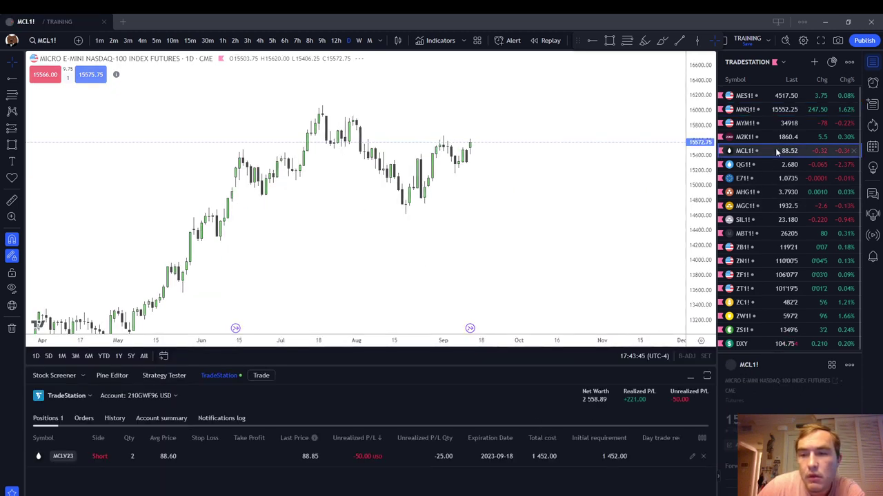
pyautogui.rightClick(571, 156)
pyautogui.click(606, 385)
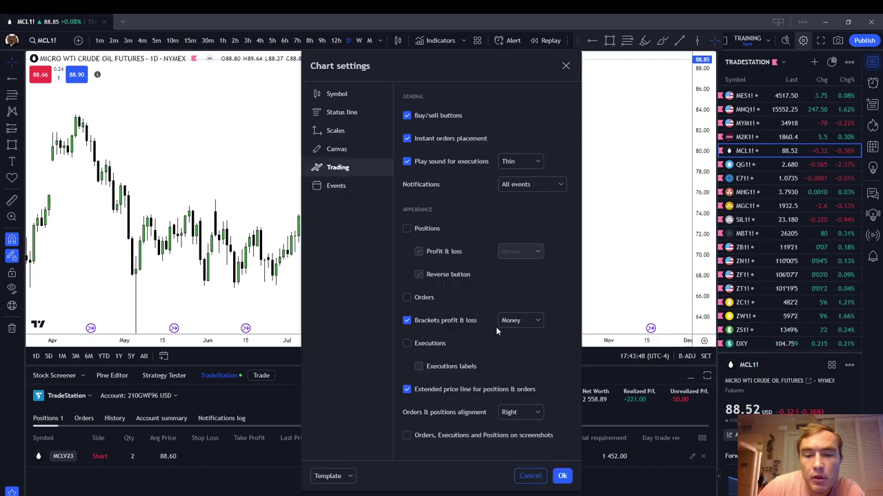
pyautogui.click(432, 342)
pyautogui.click(562, 476)
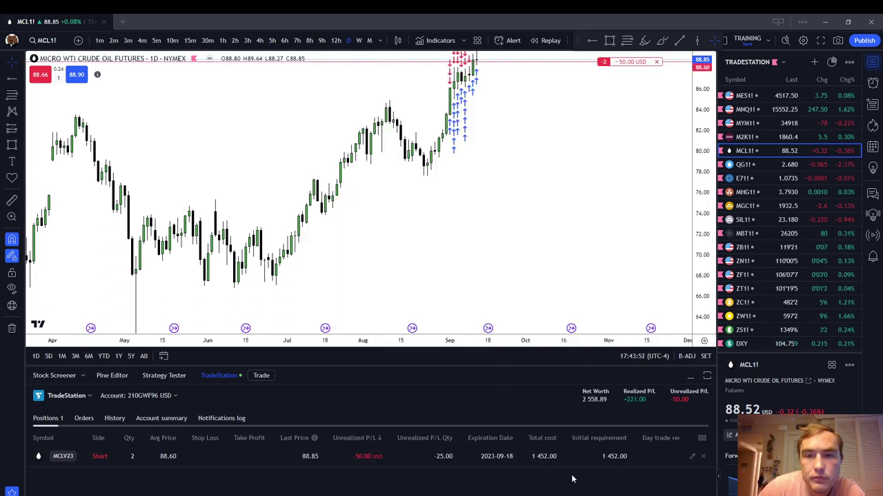
pyautogui.click(691, 377)
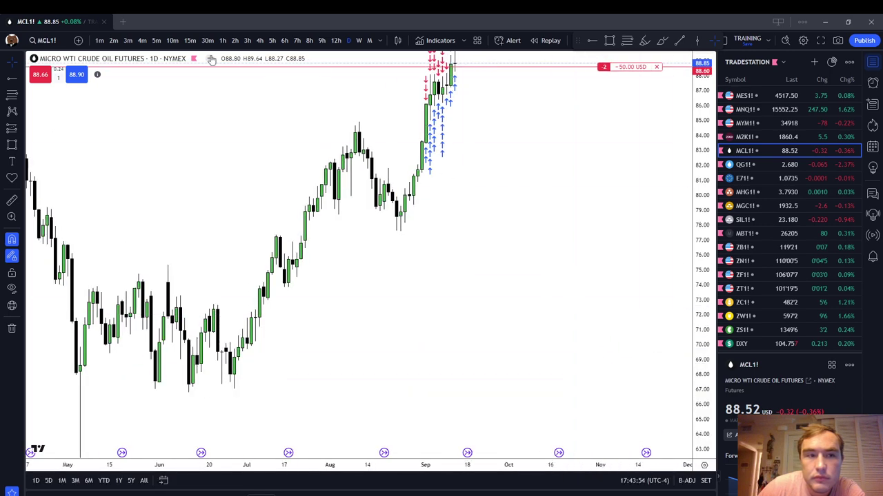
# - Switch MCL1! to the 10-minute timeframe with automatic price scaling and turn on execution labels
pyautogui.click(174, 41)
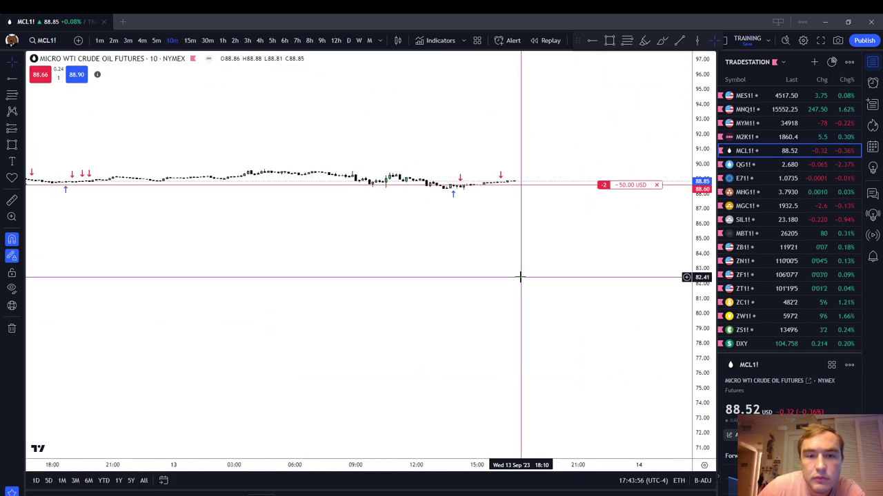
pyautogui.doubleClick(702, 314)
pyautogui.scroll(-5, 658, 305)
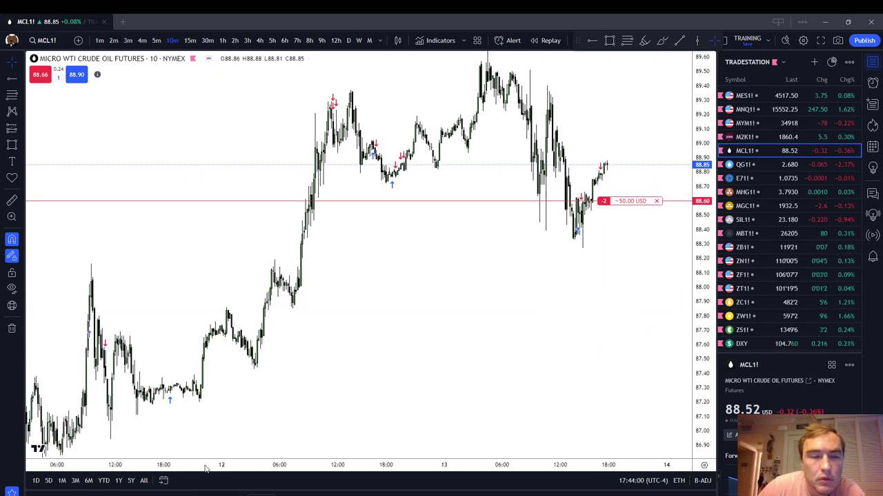
pyautogui.rightClick(416, 266)
pyautogui.click(448, 491)
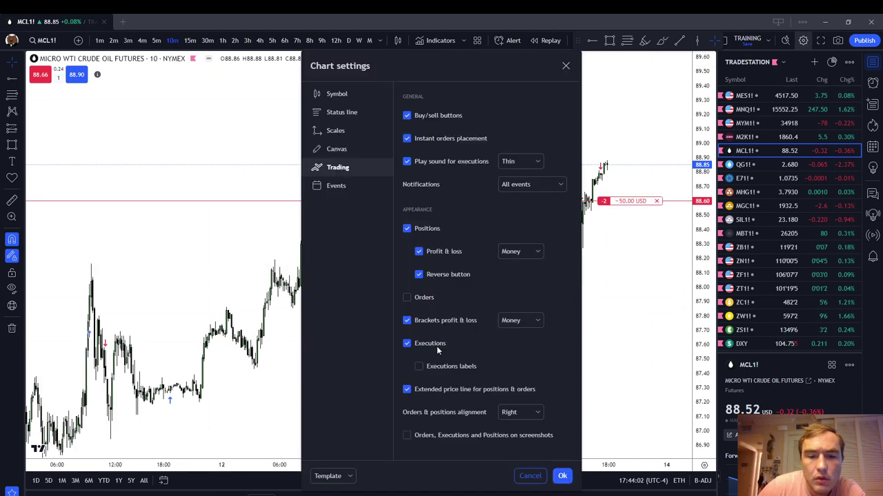
pyautogui.click(563, 474)
# - Examine the labelled buy and sell executions on the 10-minute MCL1! chart from 11 to 13 September 2023
pyautogui.moveTo(578, 423); pyautogui.dragTo(557, 424)
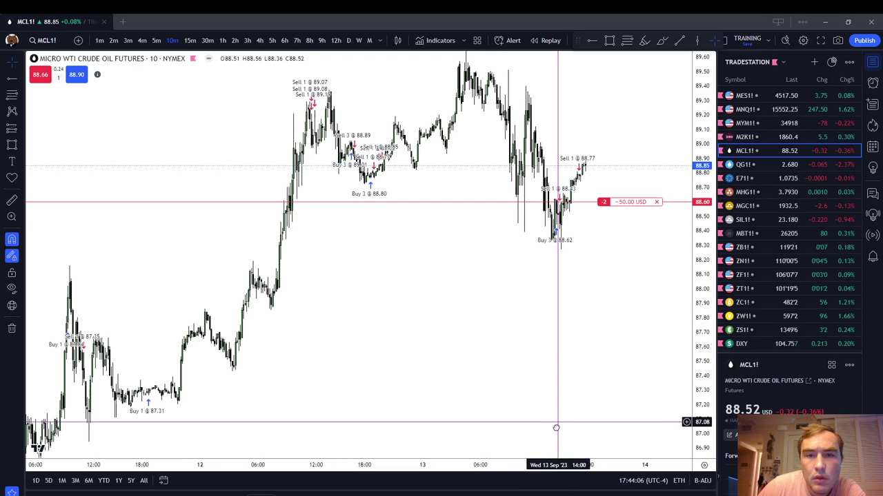
pyautogui.moveTo(706, 256); pyautogui.dragTo(707, 330)
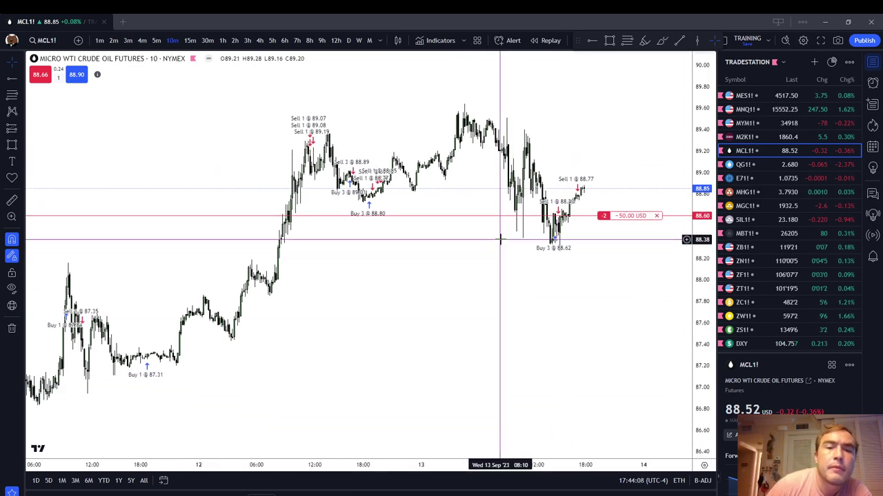
pyautogui.scroll(-2, 556, 138)
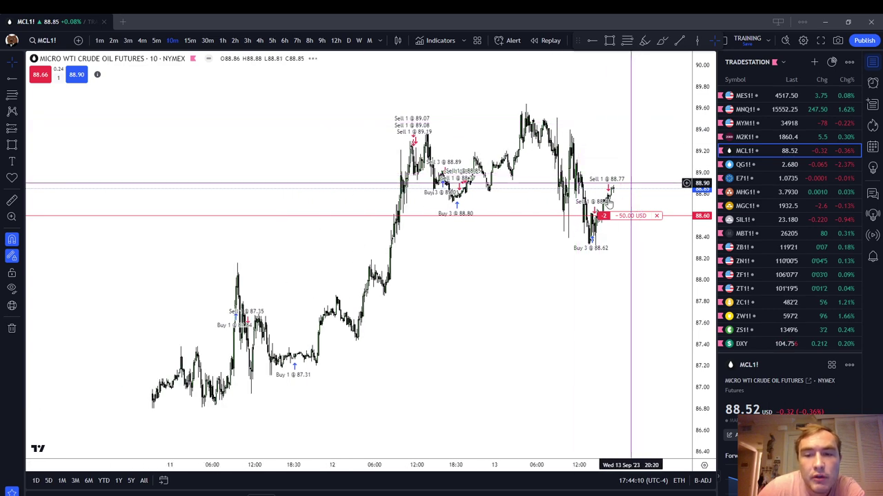
pyautogui.scroll(1, 614, 195)
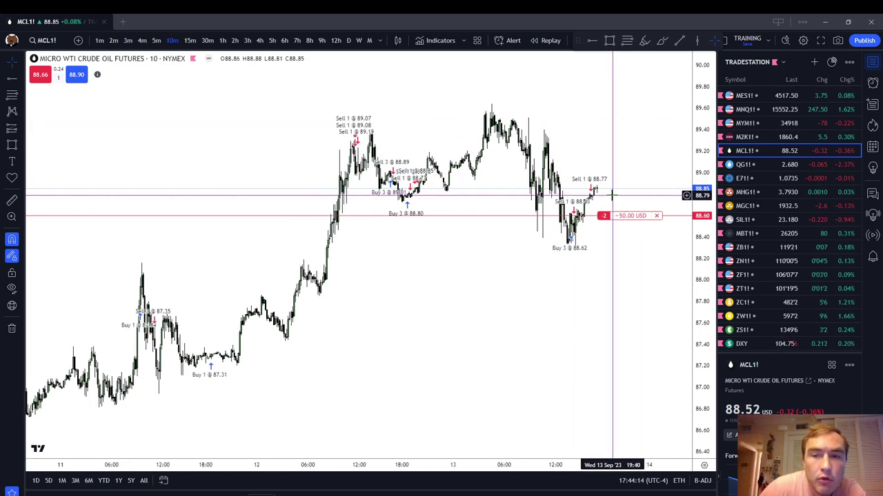
pyautogui.scroll(1, 612, 195)
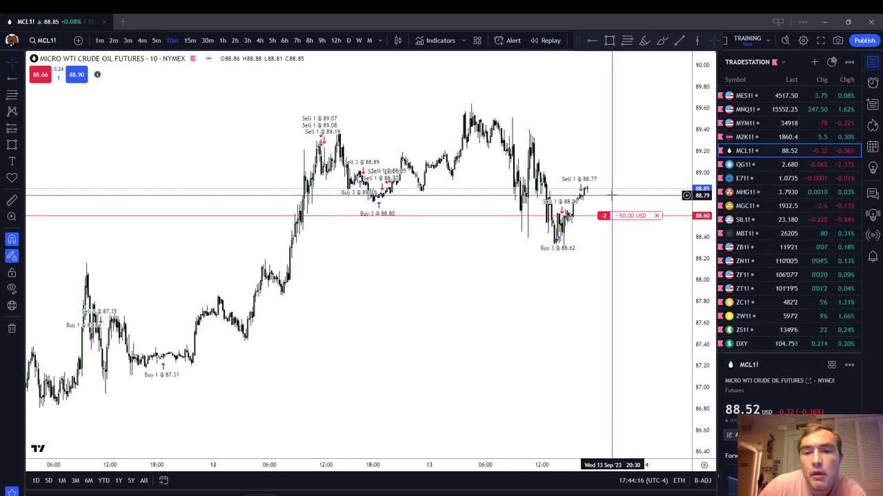
# - Examine the September 2023 MCL1! executions on the 1-hour timeframe and check the open position in the trading account
pyautogui.click(223, 40)
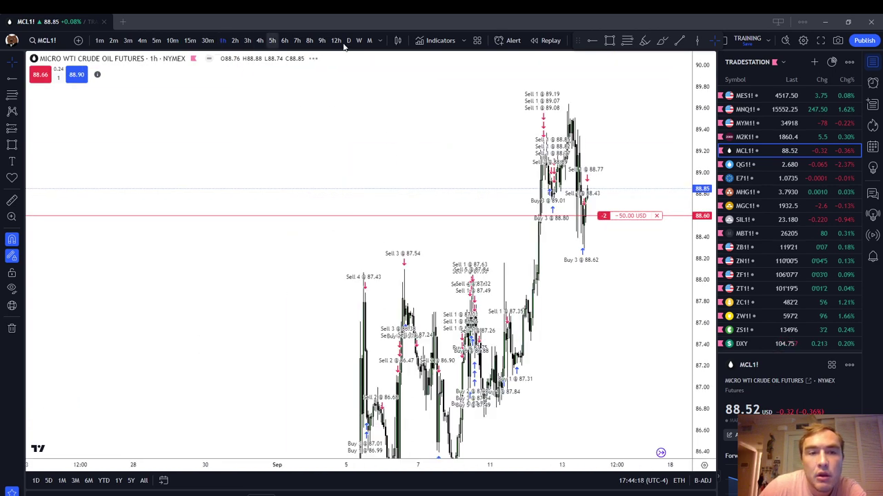
pyautogui.scroll(3, 515, 131)
pyautogui.moveTo(704, 153); pyautogui.dragTo(704, 324)
pyautogui.moveTo(615, 310); pyautogui.dragTo(622, 250)
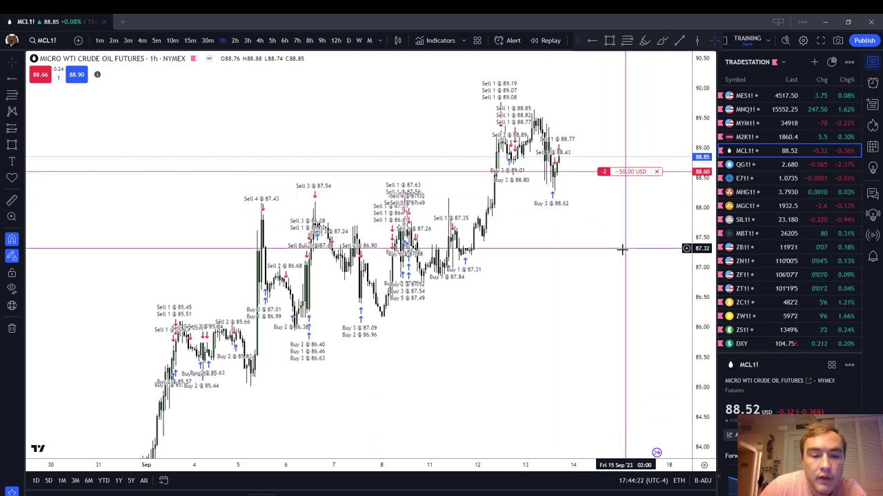
pyautogui.click(237, 494)
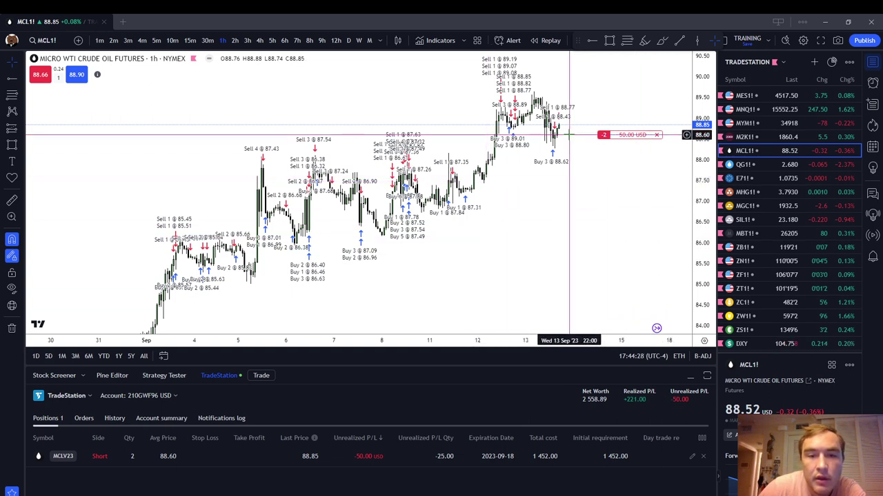
pyautogui.click(691, 375)
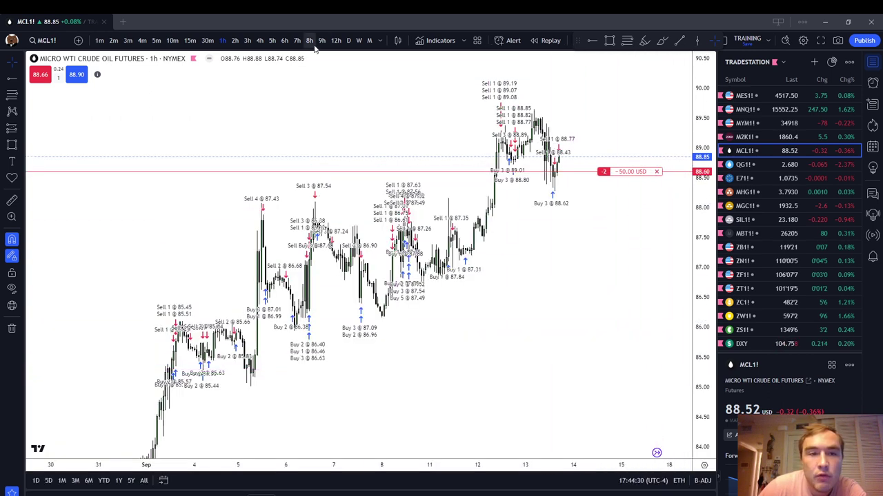
# - Compare the MCL1! executions on the 4-hour and 30-minute timeframes, focusing on the 12 and 13 September trades
pyautogui.click(260, 41)
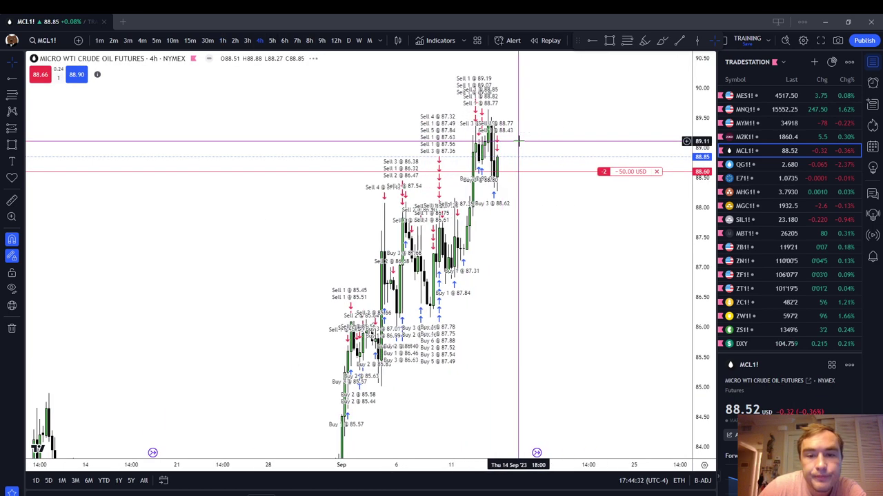
pyautogui.click(205, 41)
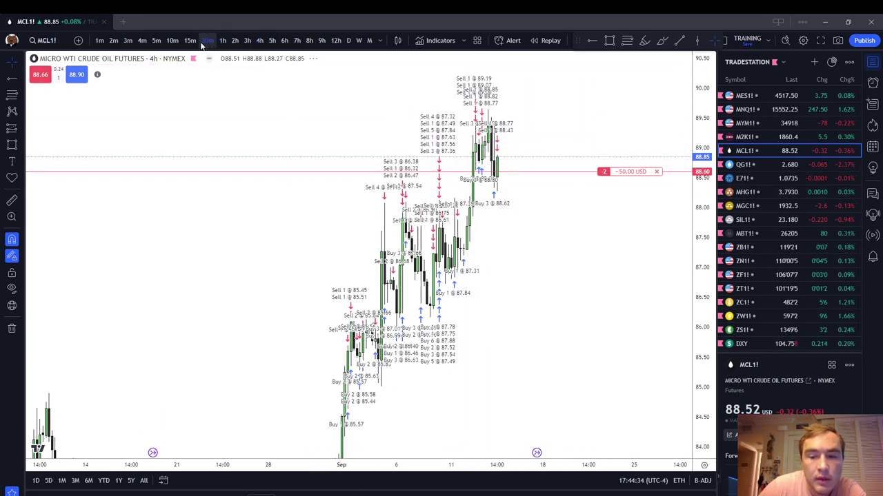
pyautogui.scroll(1, 591, 176)
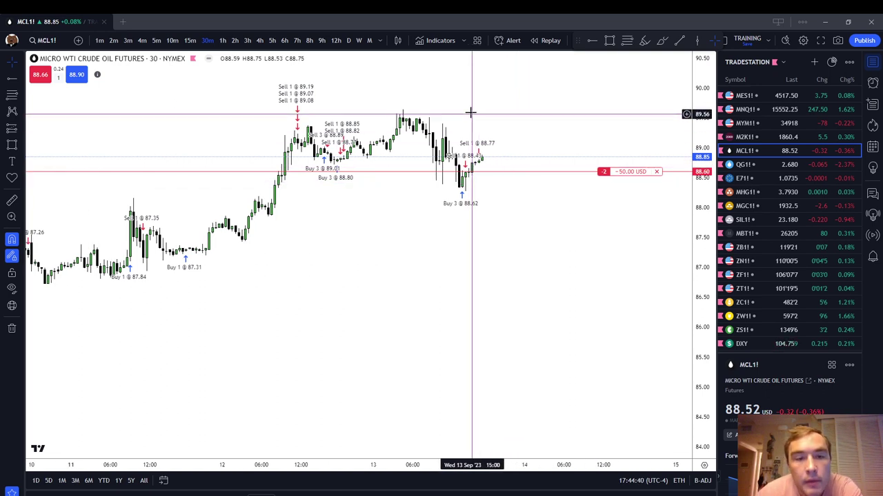
pyautogui.moveTo(469, 112); pyautogui.dragTo(500, 160)
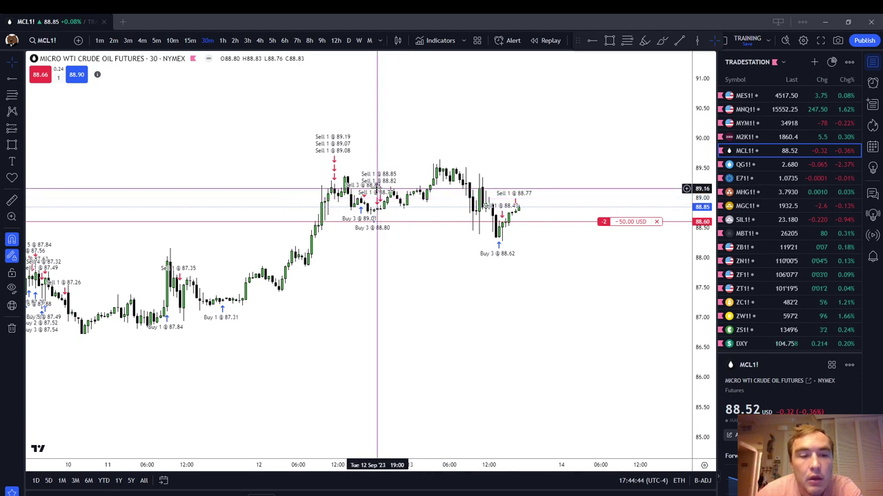
# - Open MNQ1! and examine the 13 September executions on the 30-minute, 5-minute and 3-minute timeframes, returning to 5 minutes
pyautogui.click(748, 109)
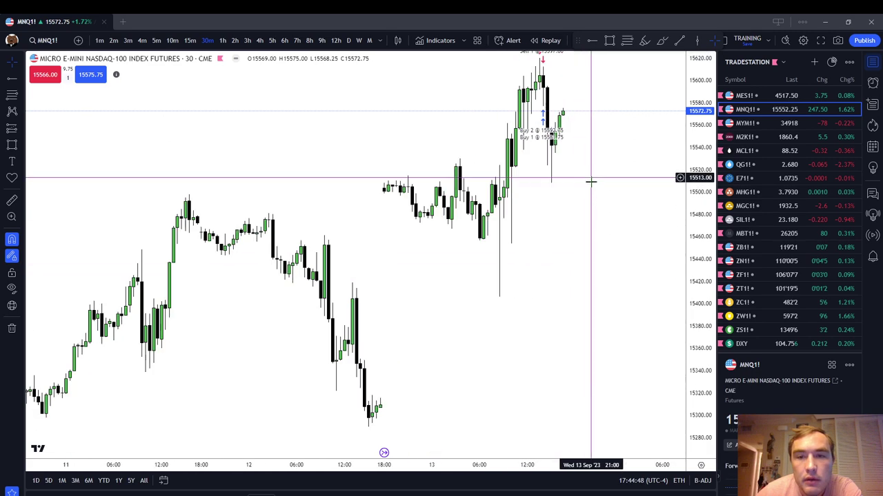
pyautogui.click(156, 40)
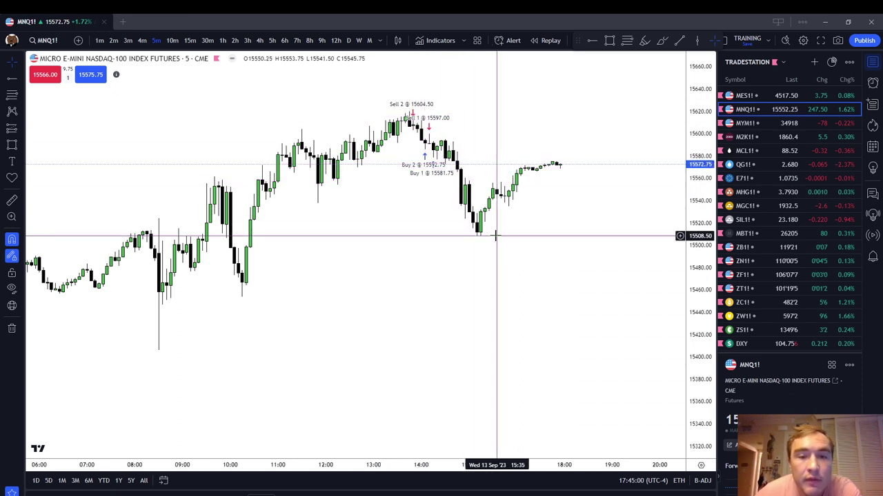
pyautogui.click(128, 41)
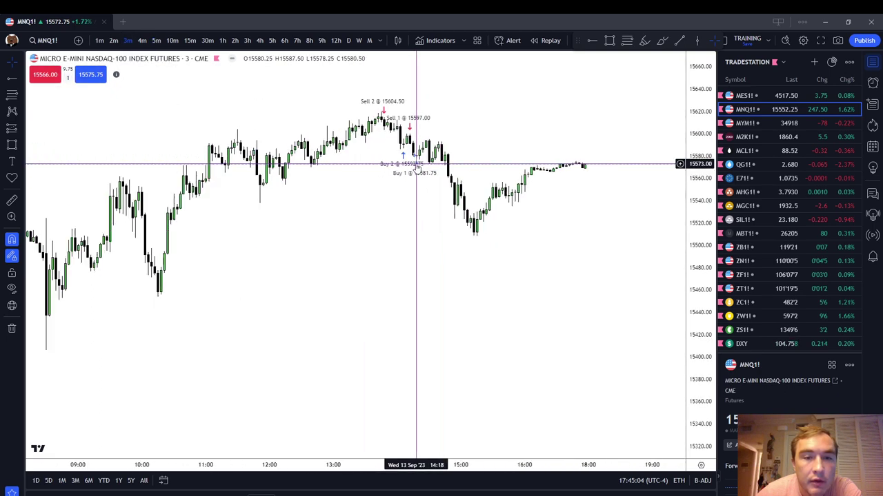
pyautogui.click(156, 40)
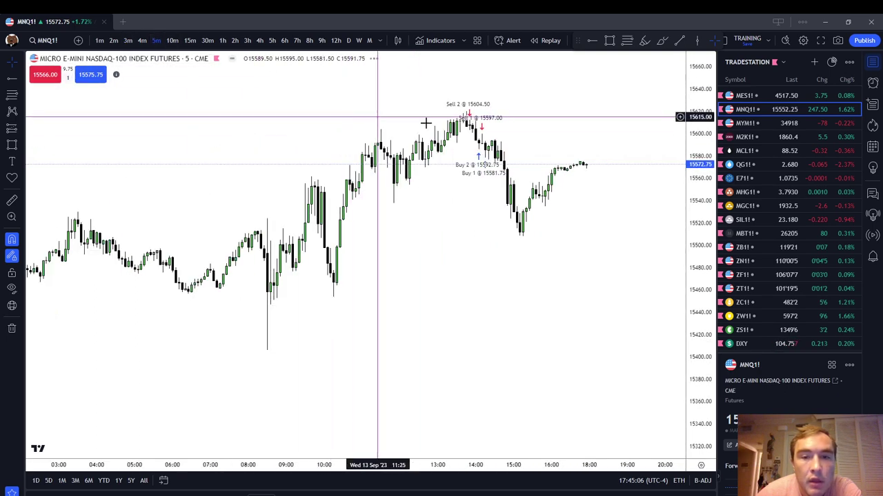
# - Open MCL1! on the 5-minute timeframe and examine the executions from 12 and 13 September 2023
pyautogui.click(756, 153)
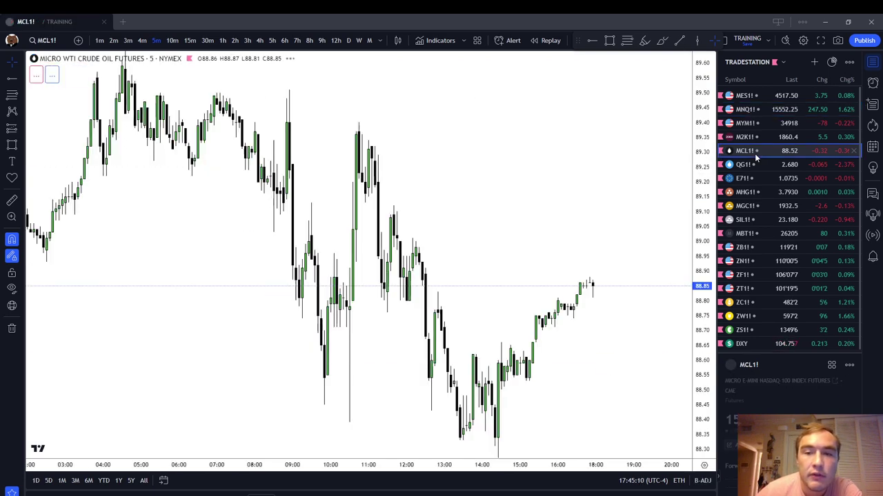
pyautogui.scroll(-5, 555, 237)
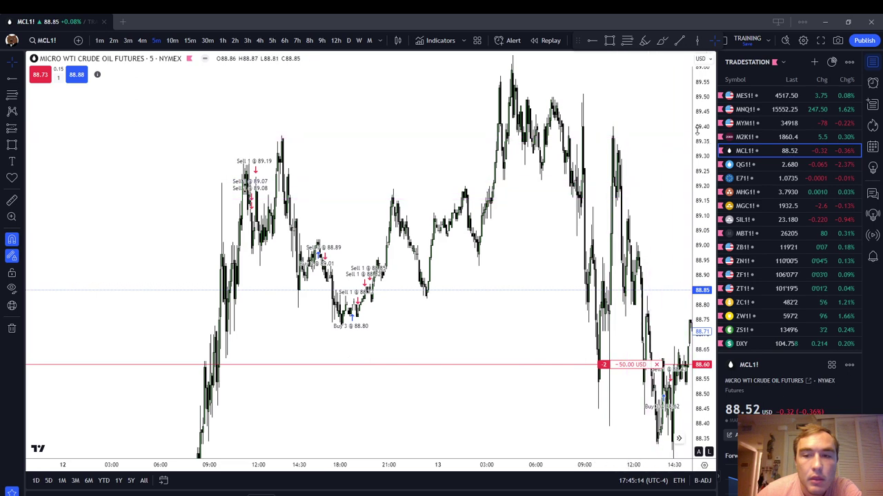
pyautogui.moveTo(597, 358); pyautogui.dragTo(523, 352)
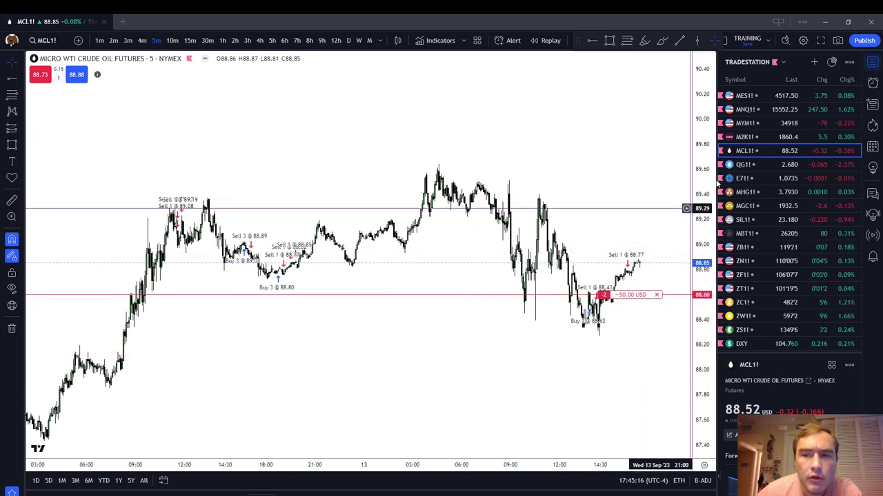
# - Open MNQ1! on the 5-minute timeframe and review the filled orders in the trading account's order history
pyautogui.click(748, 109)
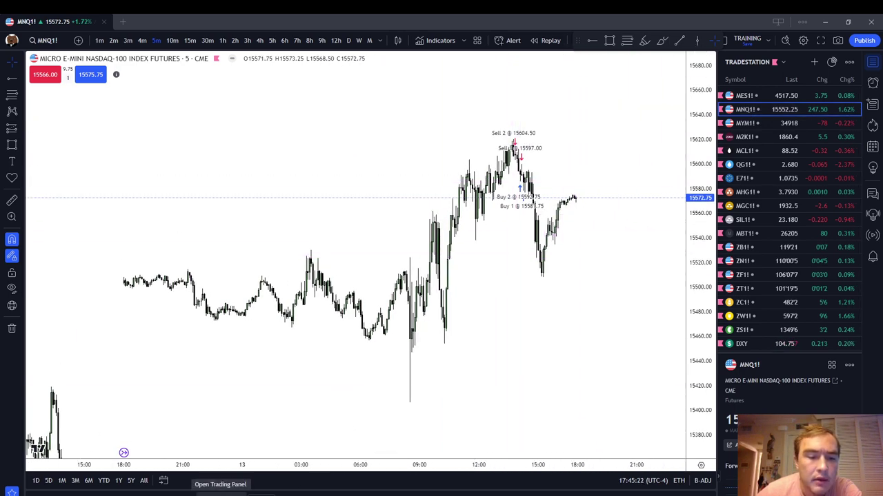
pyautogui.click(221, 492)
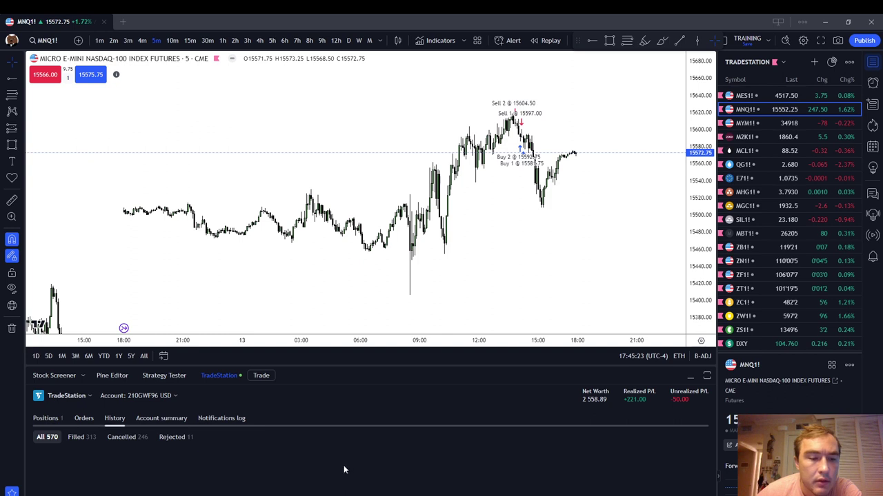
pyautogui.click(82, 437)
pyautogui.scroll(-5, 163, 476)
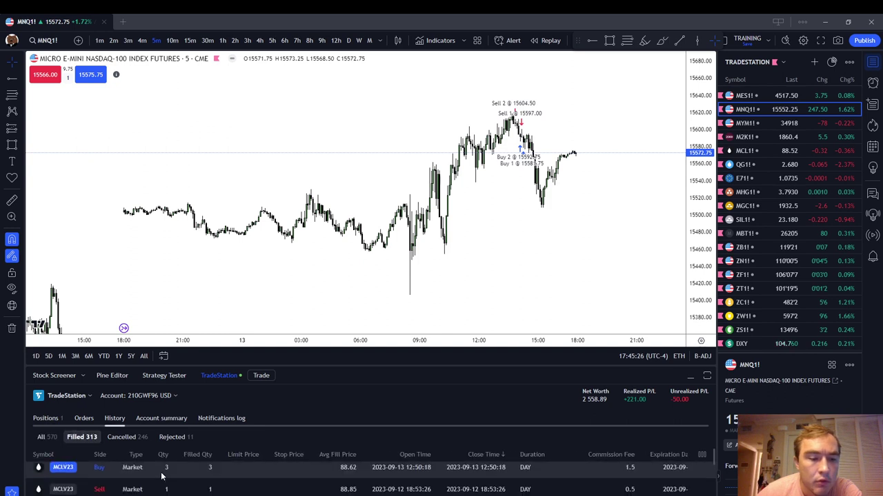
pyautogui.scroll(5, 161, 476)
pyautogui.scroll(1, 161, 475)
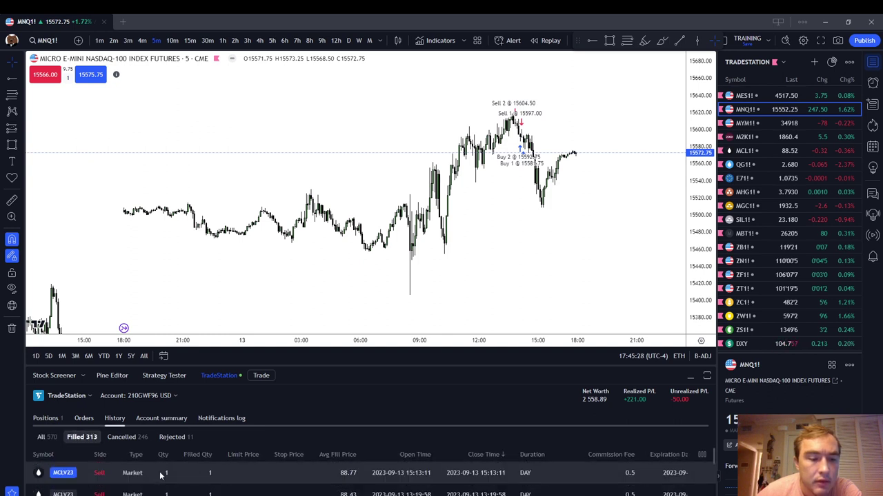
# - Collapse the account panel, open MCL1! on the 15-minute timeframe, and examine the 13 September MNQ1! executions on 10 and 5 minutes
pyautogui.click(691, 376)
pyautogui.click(742, 150)
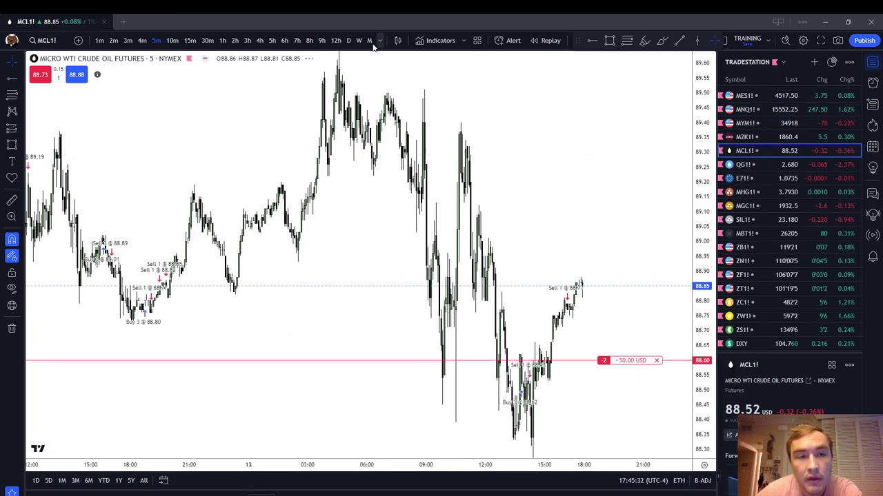
pyautogui.click(188, 40)
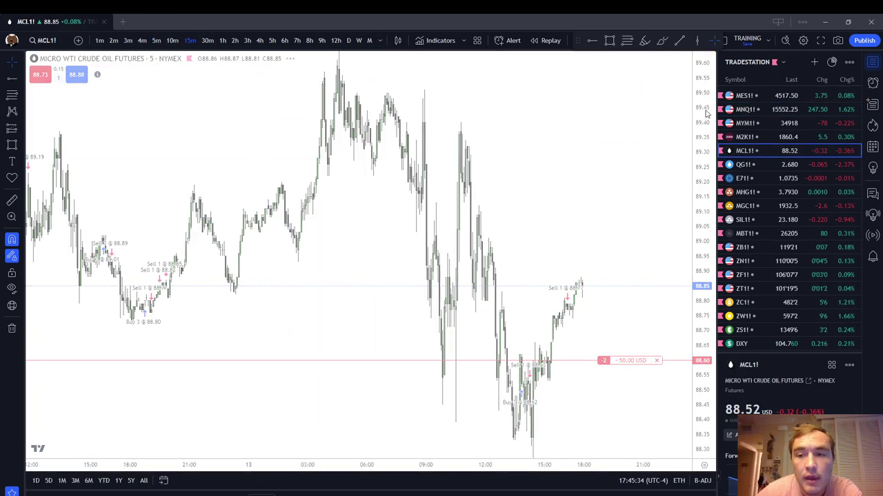
pyautogui.click(743, 110)
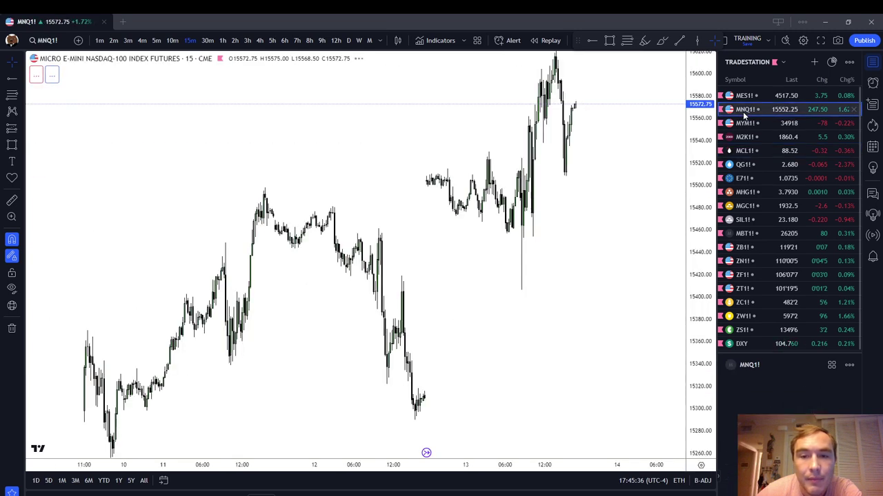
pyautogui.click(173, 41)
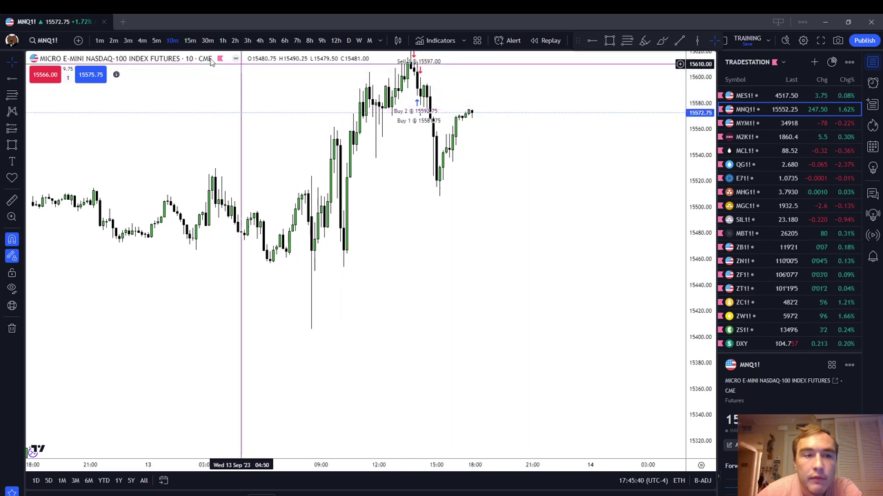
pyautogui.click(157, 40)
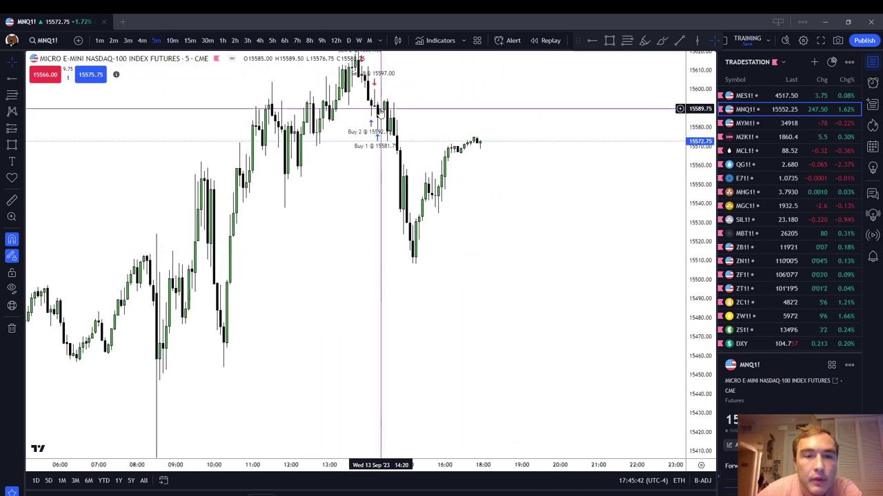
pyautogui.moveTo(414, 104); pyautogui.dragTo(516, 104)
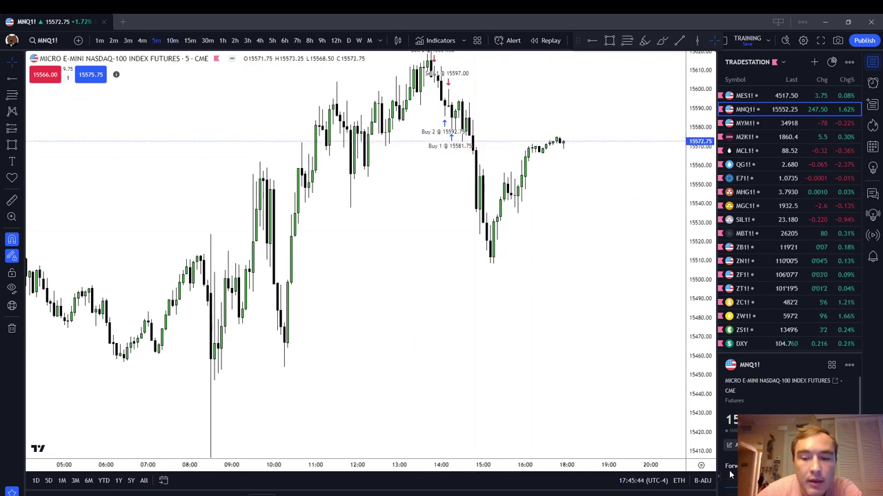
# - Set MNQ1! to regular trading hours and examine the 13 September executions on the 5-minute timeframe
pyautogui.click(680, 462)
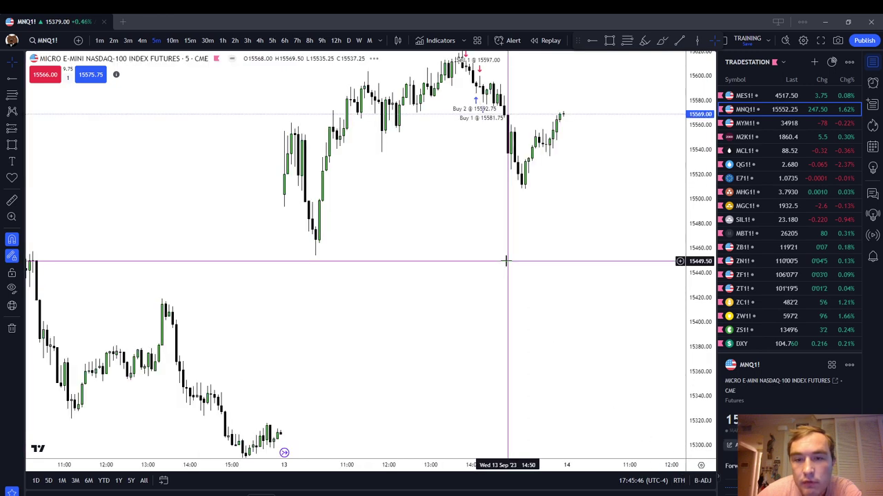
pyautogui.scroll(2, 519, 298)
pyautogui.moveTo(496, 280); pyautogui.dragTo(516, 265)
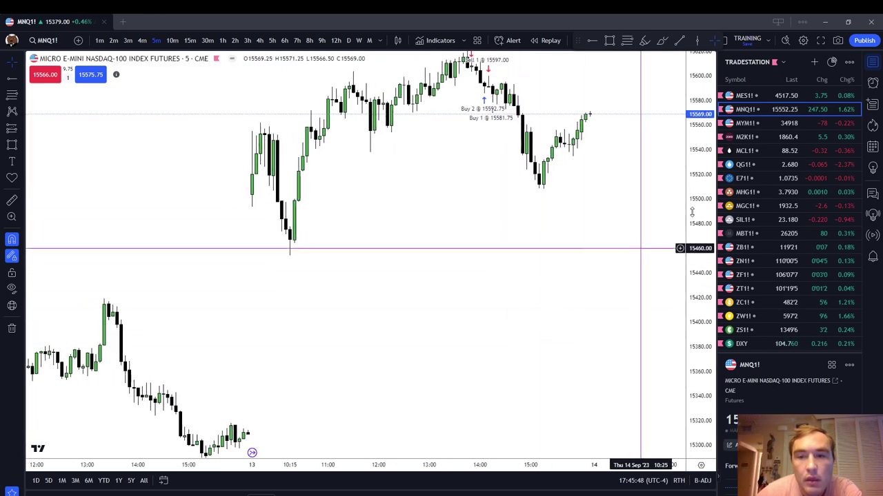
pyautogui.moveTo(693, 215); pyautogui.dragTo(694, 276)
pyautogui.moveTo(631, 228); pyautogui.dragTo(612, 329)
pyautogui.scroll(-1, 612, 329)
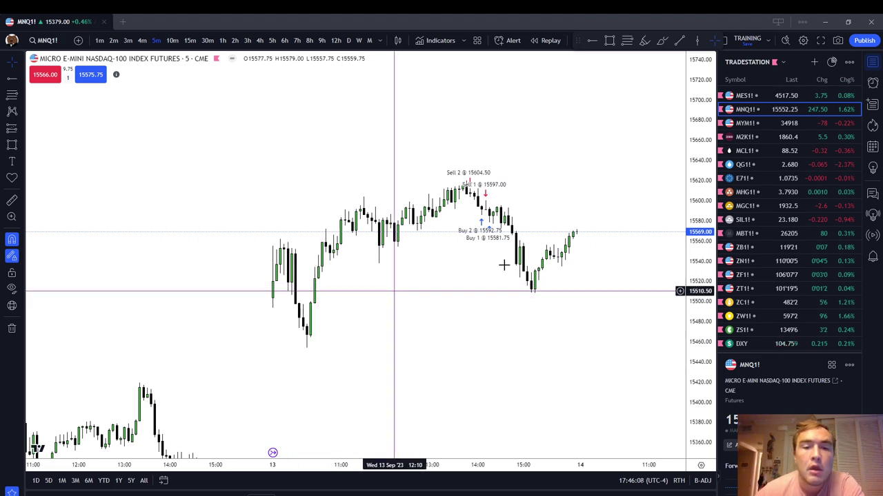
# - Review the 5-minute MCL1! executions during regular trading hours, and set the session back to electronic trading hours
pyautogui.click(769, 150)
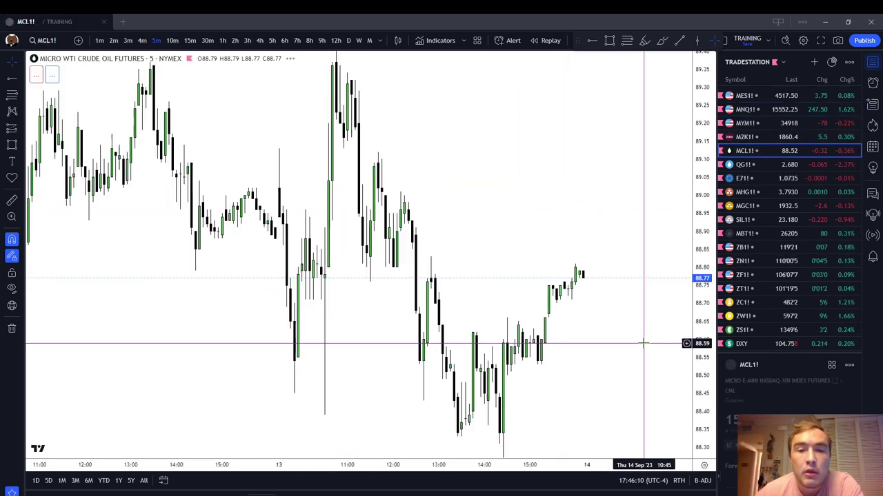
pyautogui.scroll(-2, 644, 276)
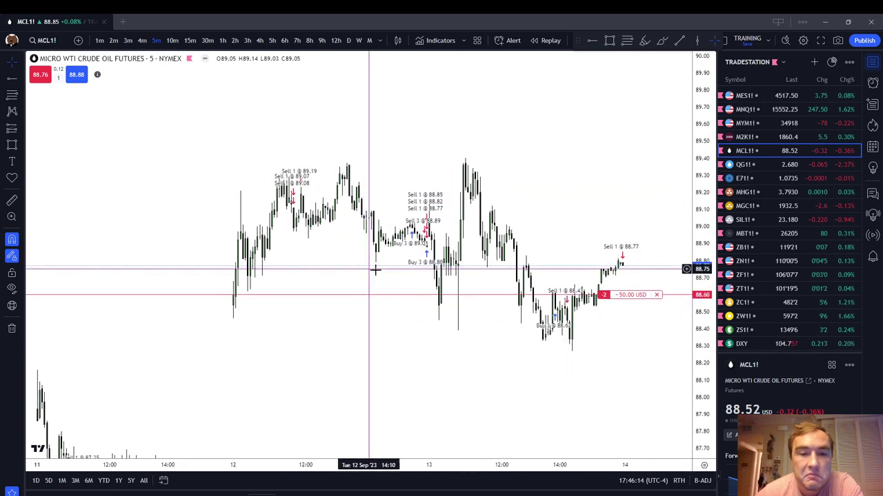
pyautogui.moveTo(475, 358); pyautogui.dragTo(406, 203)
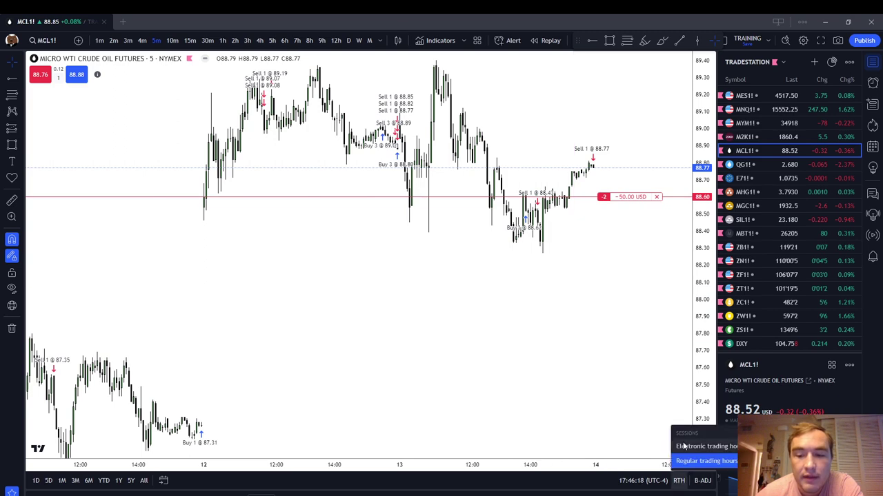
pyautogui.click(682, 446)
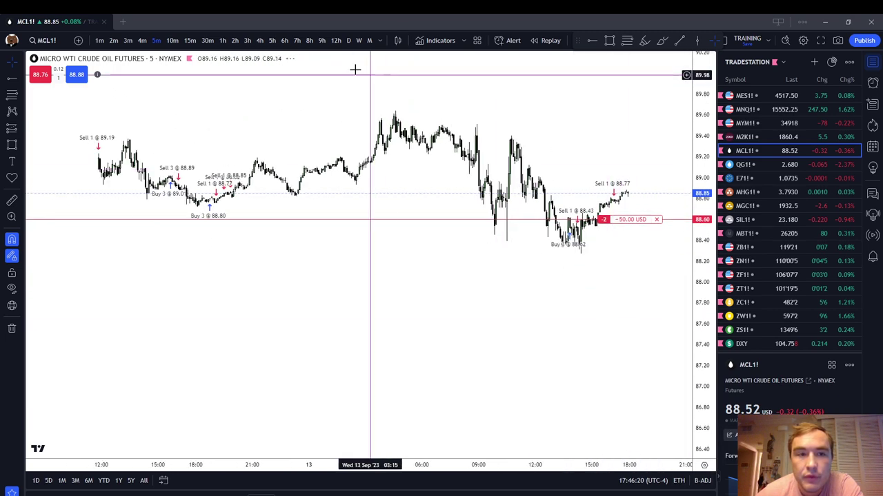
# - Examine all September MCL1! executions on the 4-hour timeframe against the preceding August price action
pyautogui.click(260, 40)
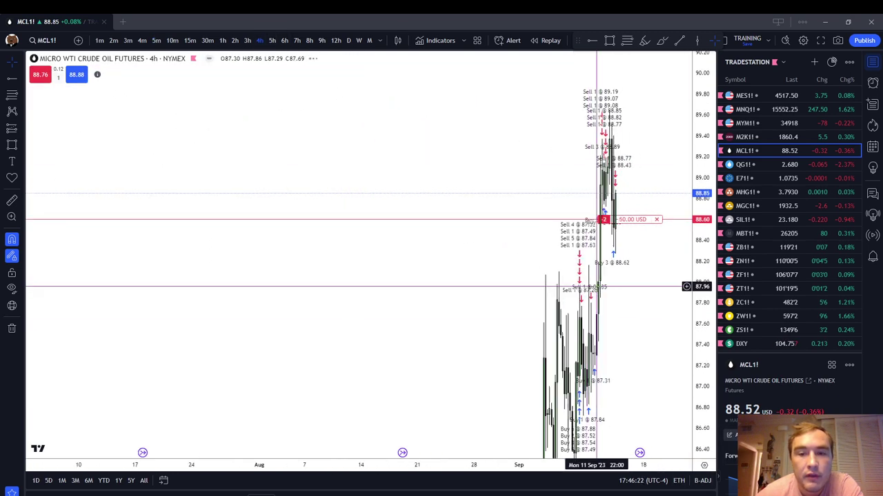
pyautogui.scroll(5, 597, 287)
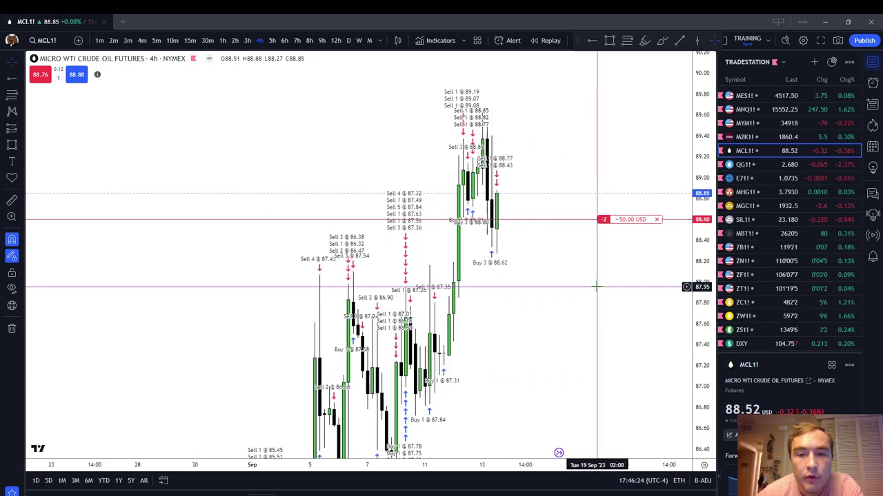
pyautogui.scroll(2, 597, 287)
pyautogui.moveTo(538, 338); pyautogui.dragTo(682, 103)
pyautogui.moveTo(703, 146); pyautogui.dragTo(695, 427)
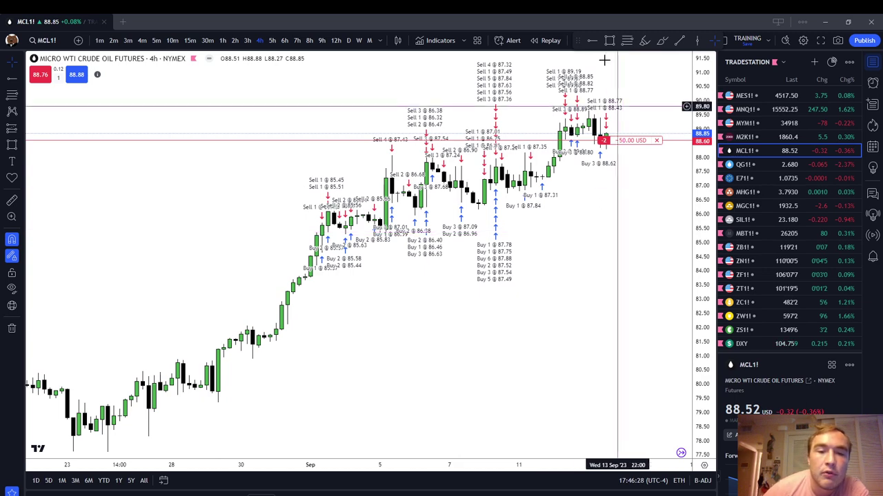
pyautogui.scroll(-4, 552, 144)
pyautogui.rightClick(544, 364)
pyautogui.click(461, 254)
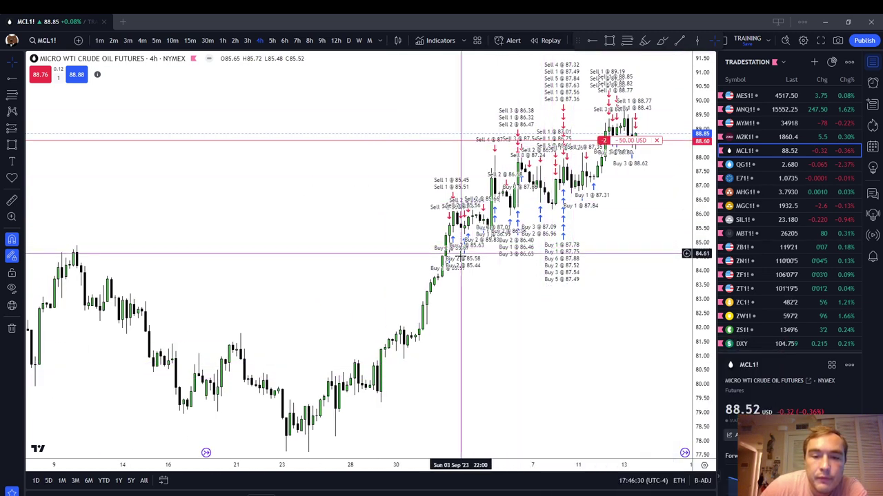
# - Put MCL1! on the daily timeframe and turn off executions and positions in the chart's trading settings
pyautogui.click(336, 40)
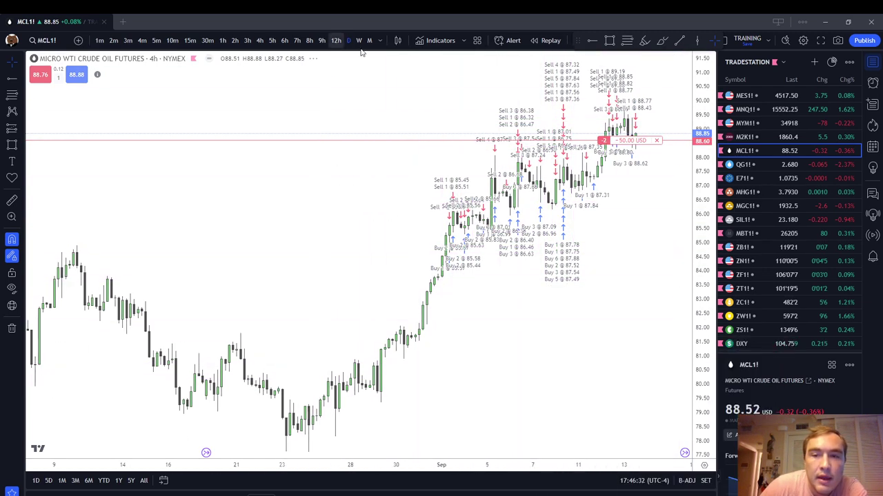
pyautogui.click(349, 39)
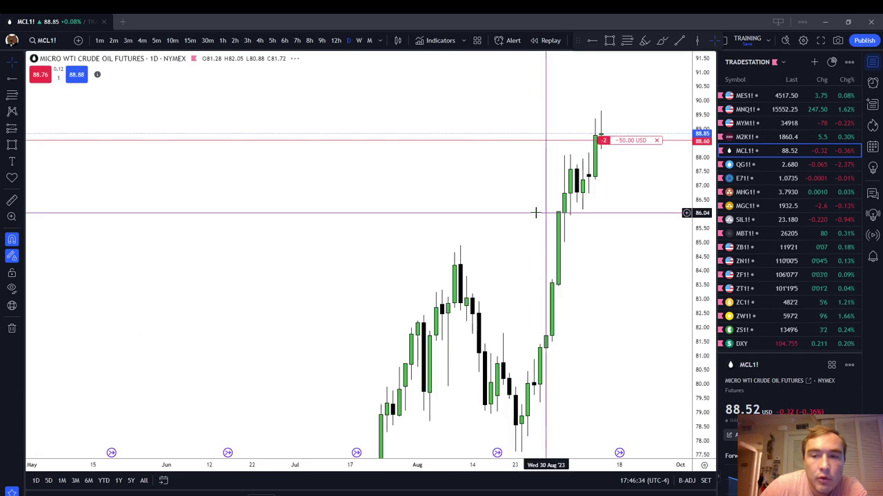
pyautogui.rightClick(608, 225)
pyautogui.click(638, 450)
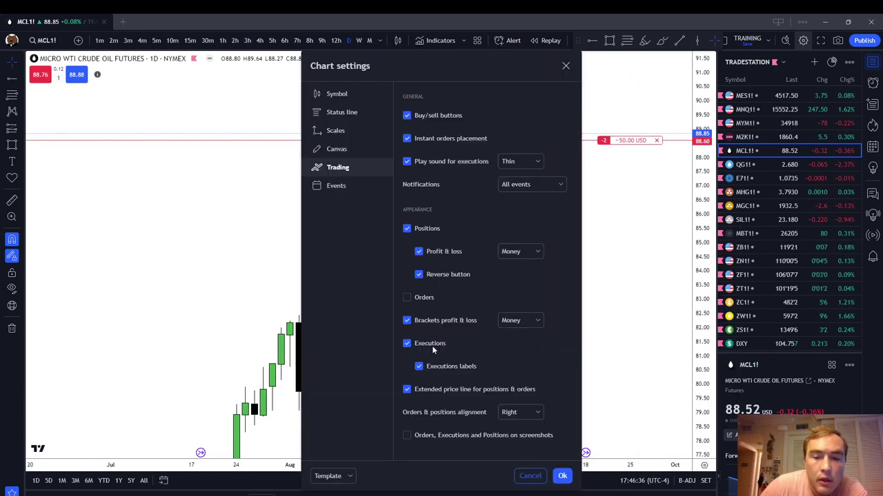
pyautogui.click(431, 346)
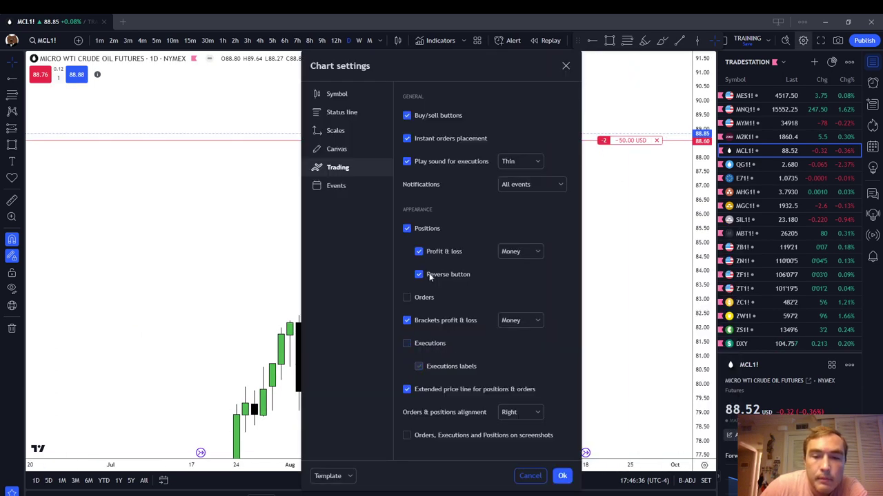
pyautogui.click(433, 232)
pyautogui.click(562, 476)
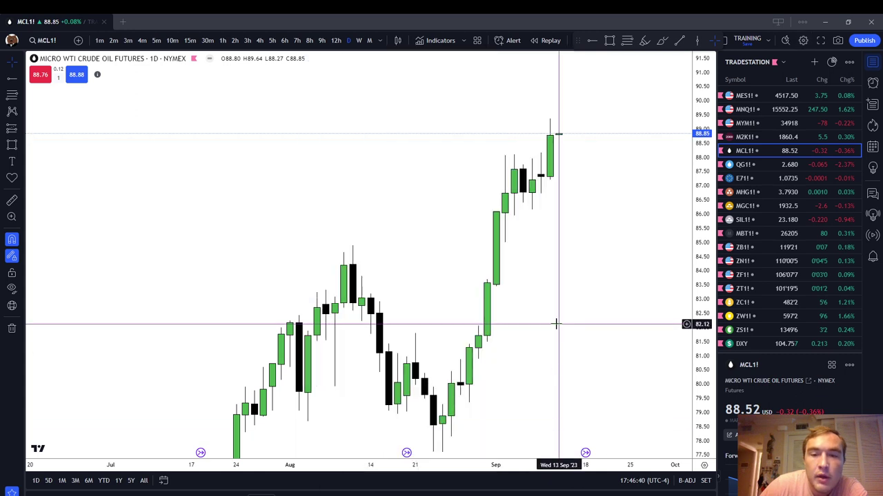
# - Examine the MCL1! daily price action from March to September 2023
pyautogui.scroll(-2, 558, 324)
pyautogui.moveTo(558, 324); pyautogui.dragTo(488, 270)
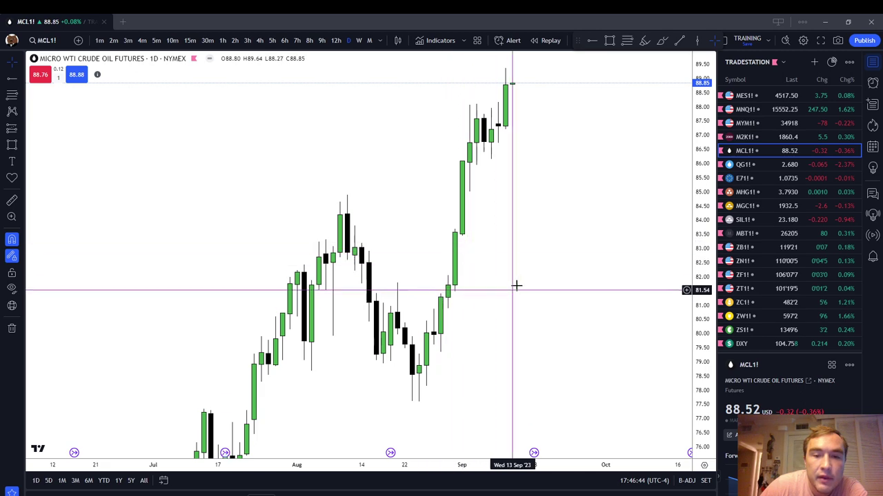
pyautogui.scroll(-3, 640, 267)
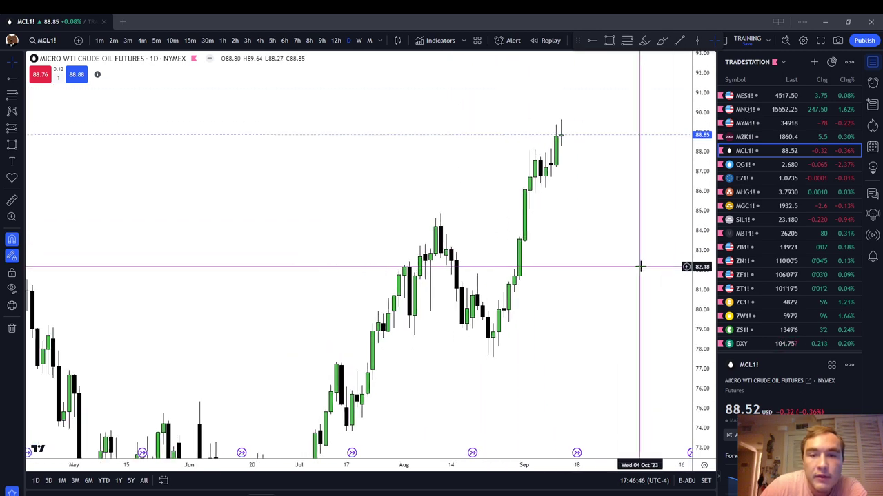
pyautogui.scroll(-3, 639, 266)
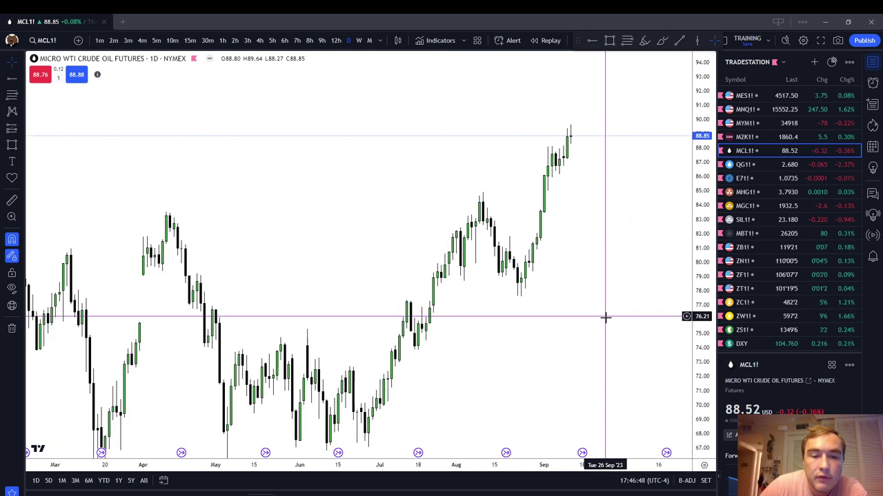
pyautogui.scroll(-4, 605, 271)
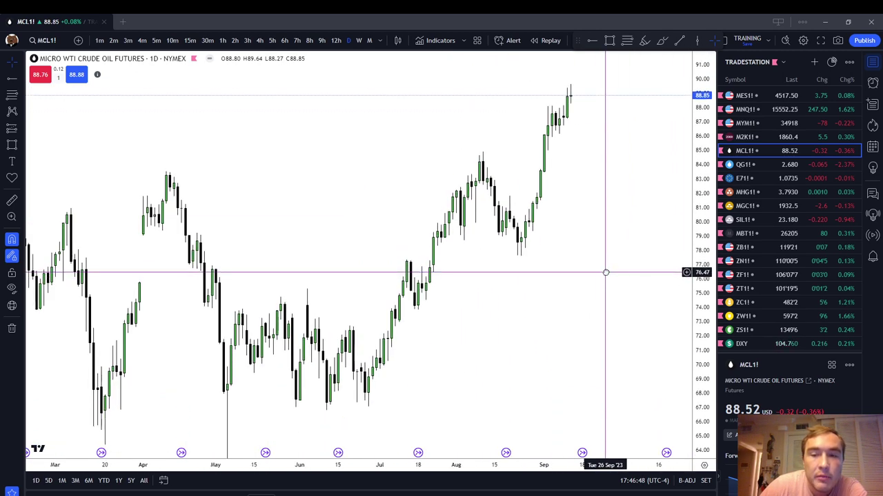
# - On the weekly MCL1! chart, draw a Fibonacci retracement at the November 2022 high, spanning about 88.3 to 92.6
pyautogui.click(359, 41)
pyautogui.scroll(2, 598, 154)
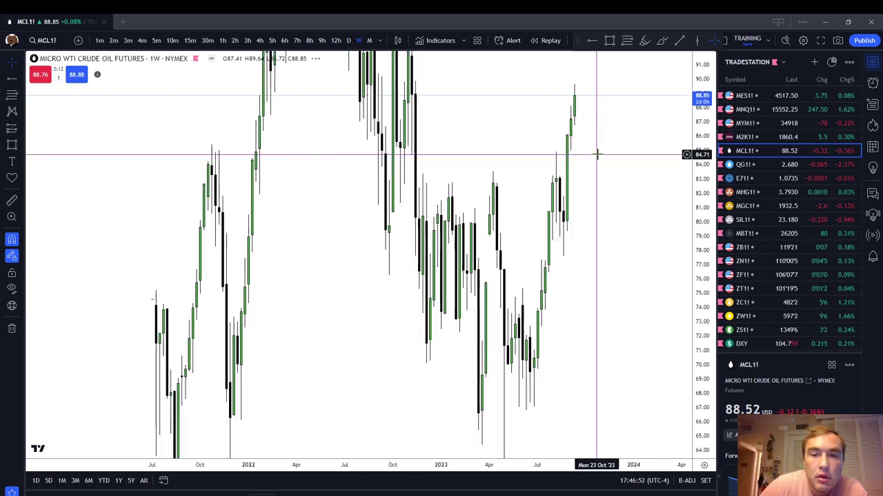
pyautogui.moveTo(597, 157); pyautogui.dragTo(579, 257)
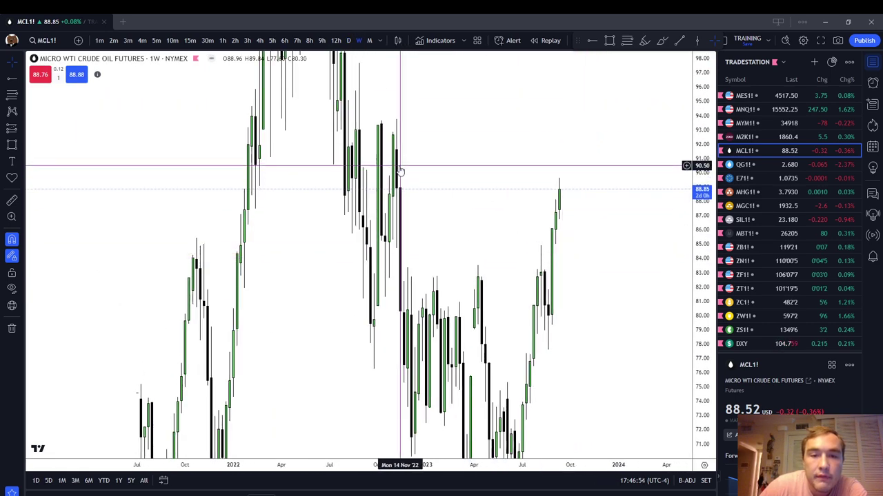
pyautogui.hotkey('alt', 'f')
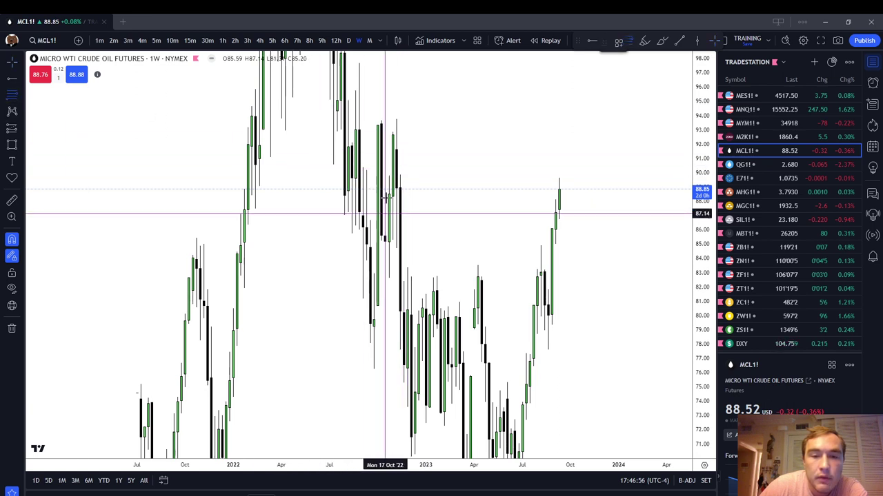
pyautogui.click(392, 196)
pyautogui.click(393, 136)
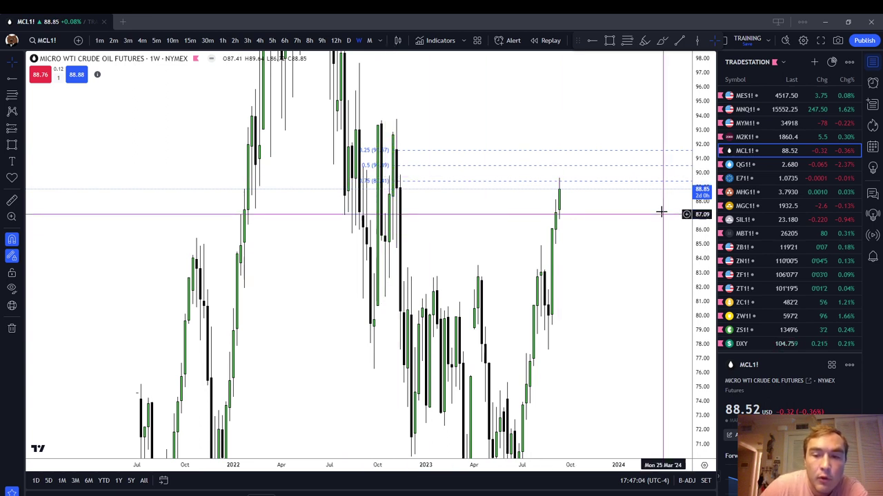
pyautogui.moveTo(695, 173); pyautogui.dragTo(707, 320)
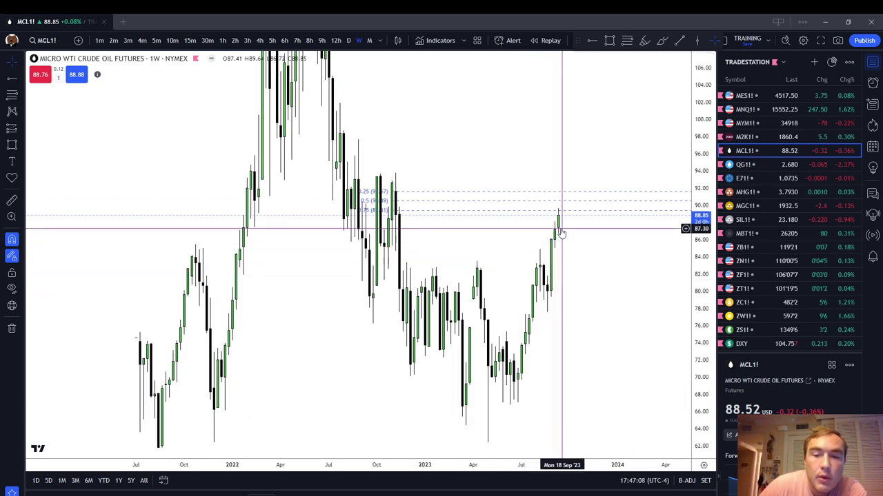
# - Draw a rectangle from about 82 to 85 at the early September 2023 weekly candle, extend it past October, and show the 4-hour timeframe
pyautogui.scroll(1, 562, 233)
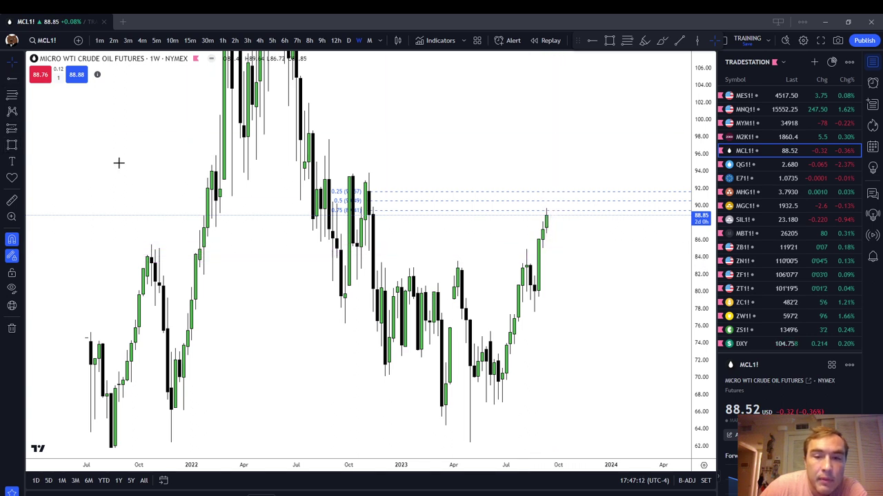
pyautogui.click(535, 275)
pyautogui.click(543, 248)
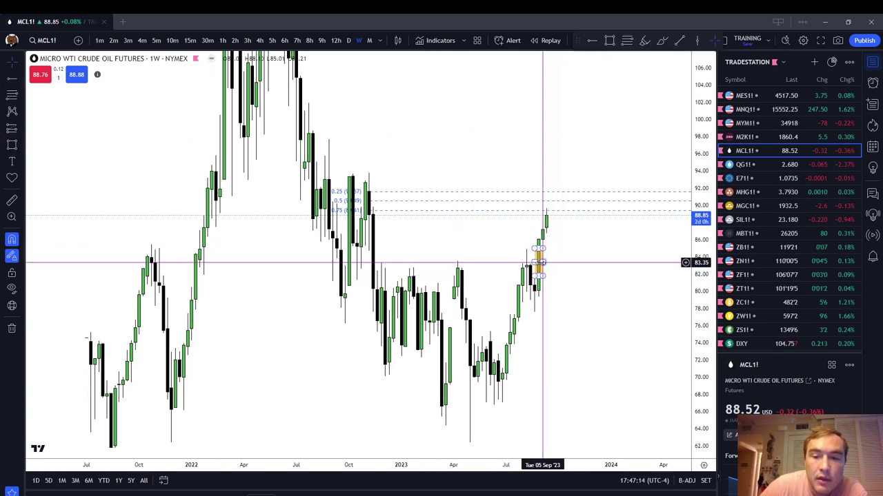
pyautogui.moveTo(543, 262); pyautogui.dragTo(574, 262)
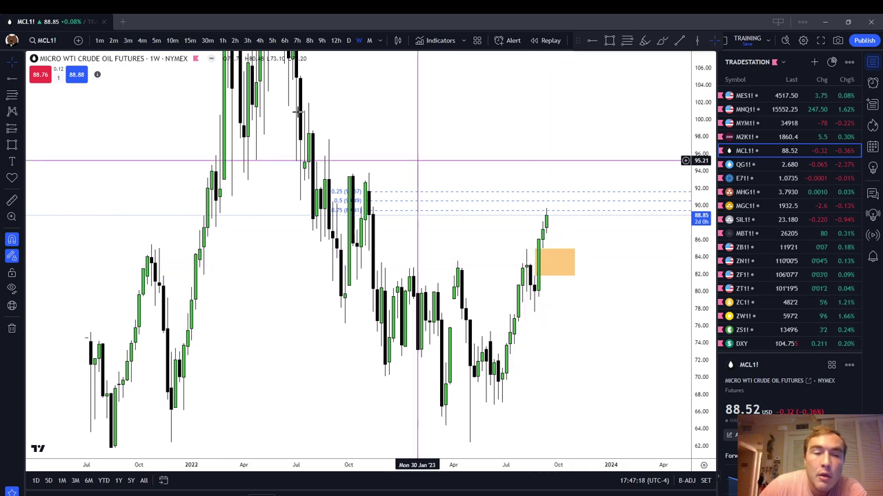
pyautogui.click(260, 41)
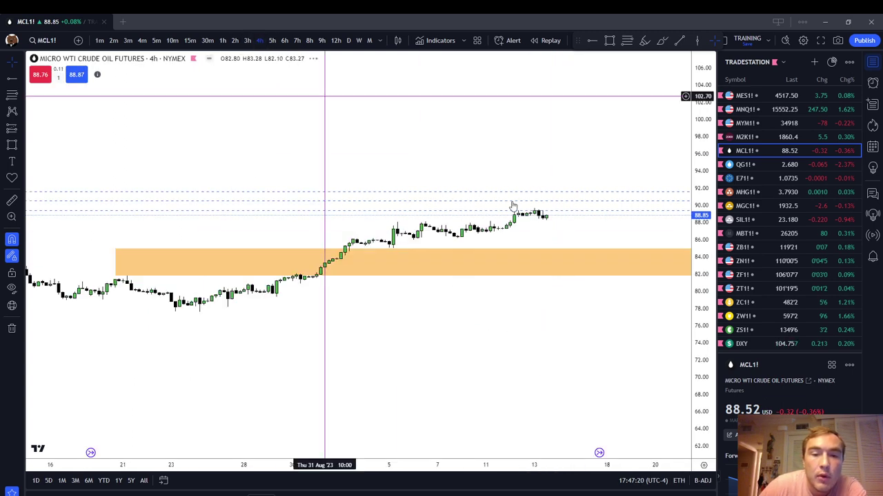
# - Examine the 4-hour MCL1! price action from August to mid-September 2023 around the orange rectangle, and switch the chart to the daily timeframe
pyautogui.scroll(5, 513, 206)
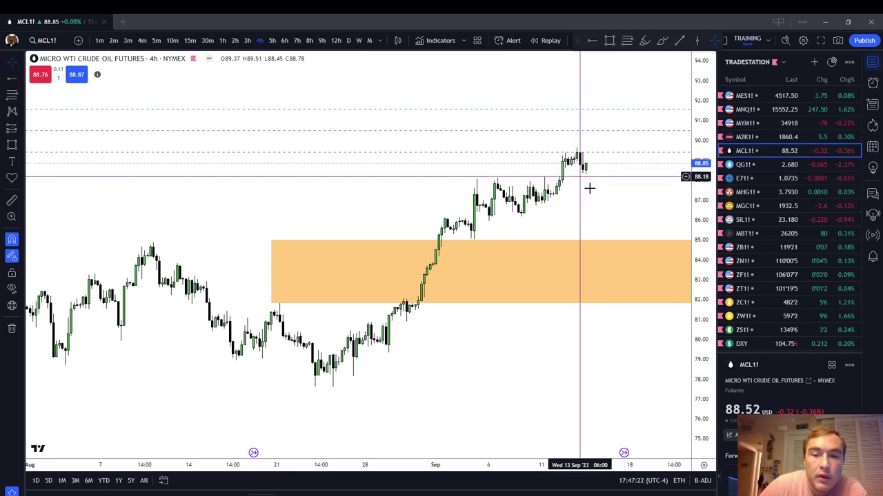
pyautogui.moveTo(630, 321); pyautogui.dragTo(504, 347)
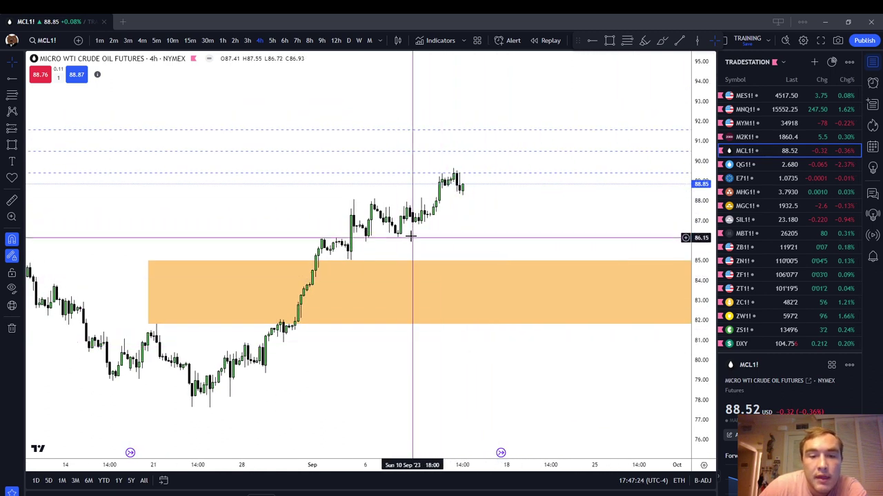
pyautogui.click(345, 260)
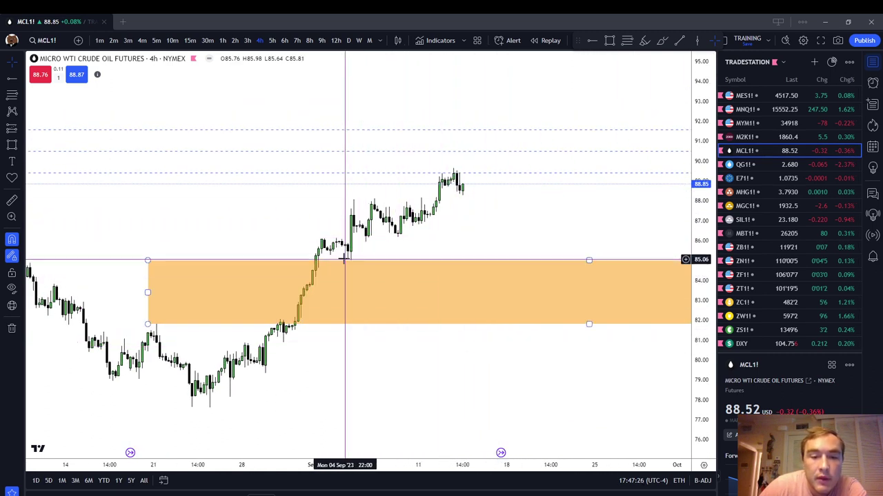
pyautogui.scroll(-3, 366, 291)
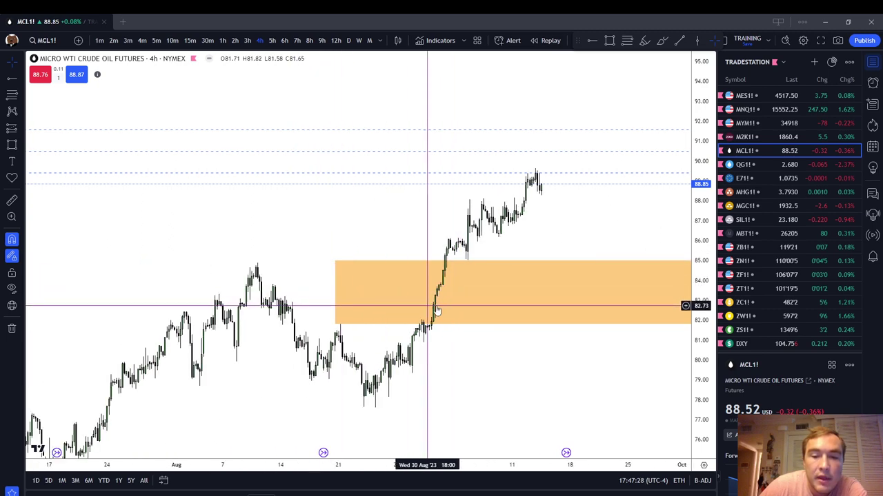
pyautogui.moveTo(435, 311); pyautogui.dragTo(444, 284)
pyautogui.hotkey('ctrl', 'z')
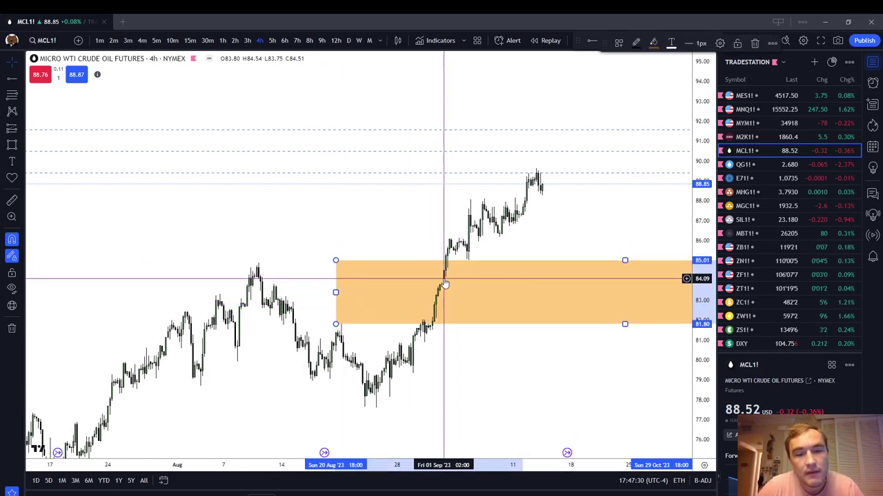
pyautogui.click(625, 165)
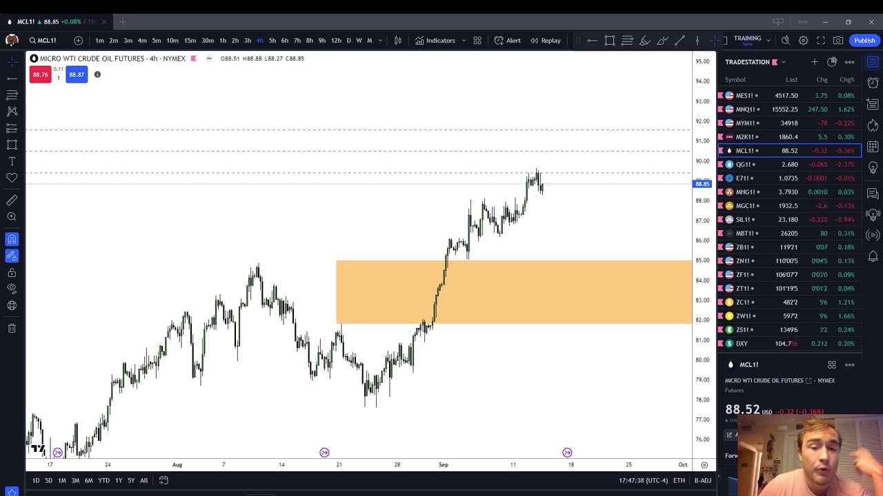
pyautogui.click(349, 42)
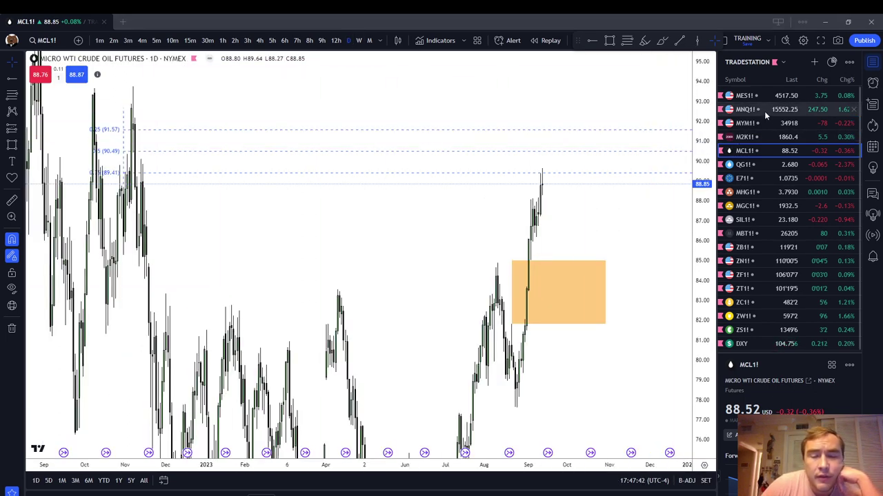